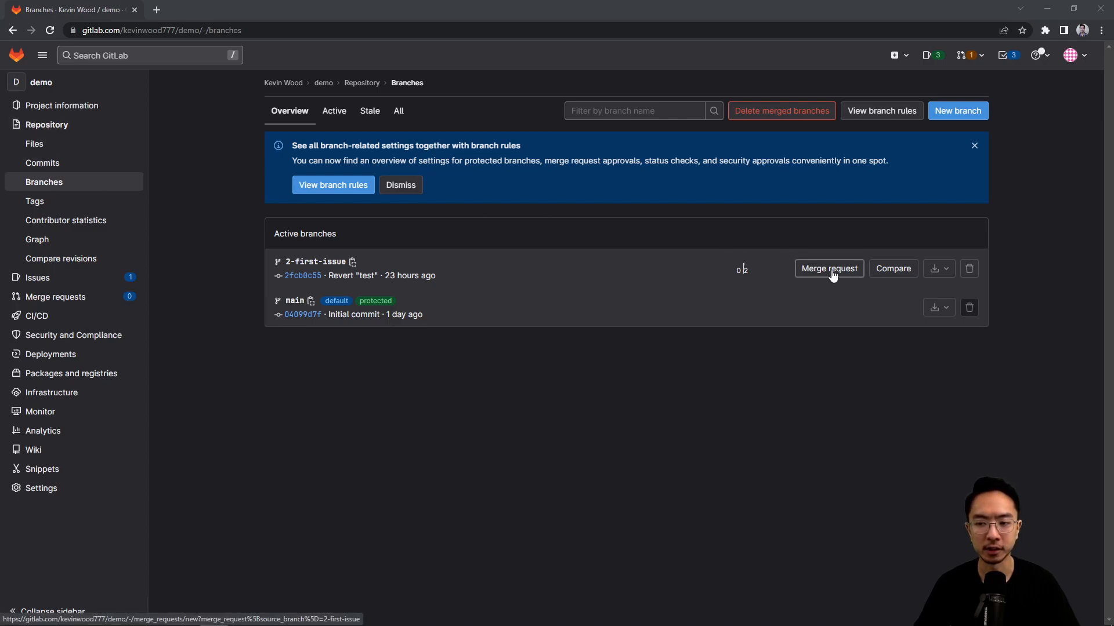
# - Leave the Branches page for the demo project's issue list
pyautogui.click(39, 279)
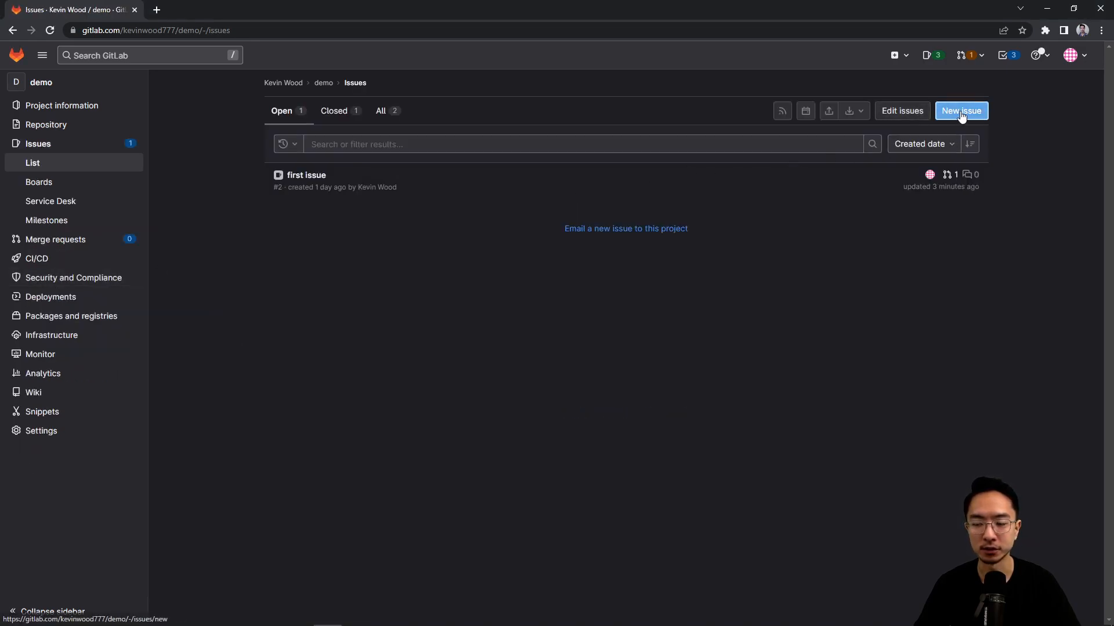
# - Create a new issue titled "sample for MR" in the demo project
pyautogui.click(961, 111)
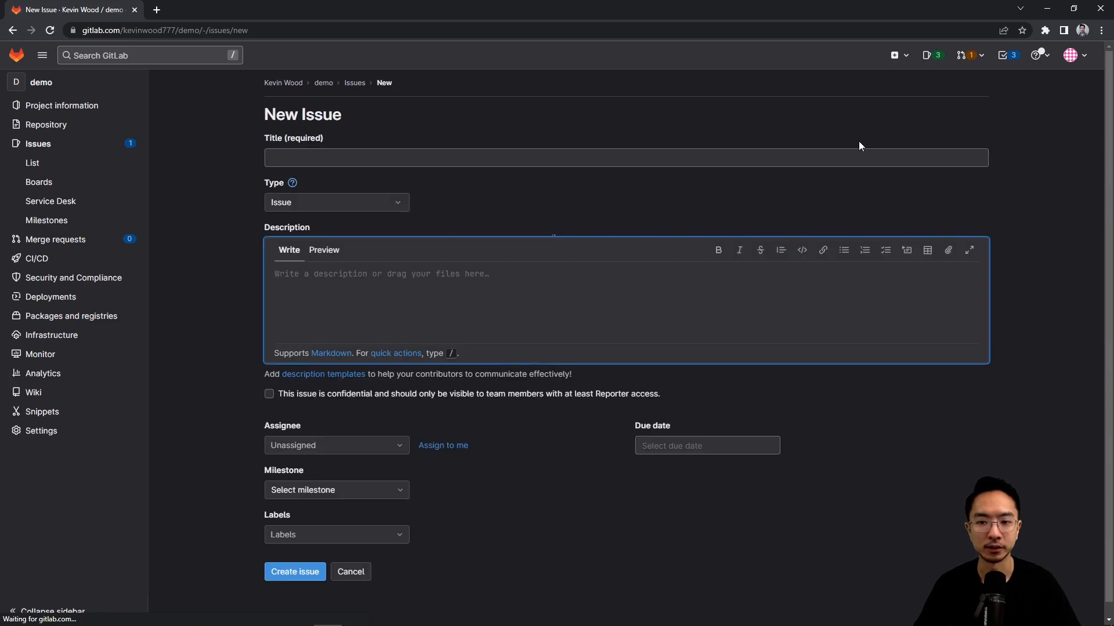
pyautogui.click(346, 156)
pyautogui.write('s')
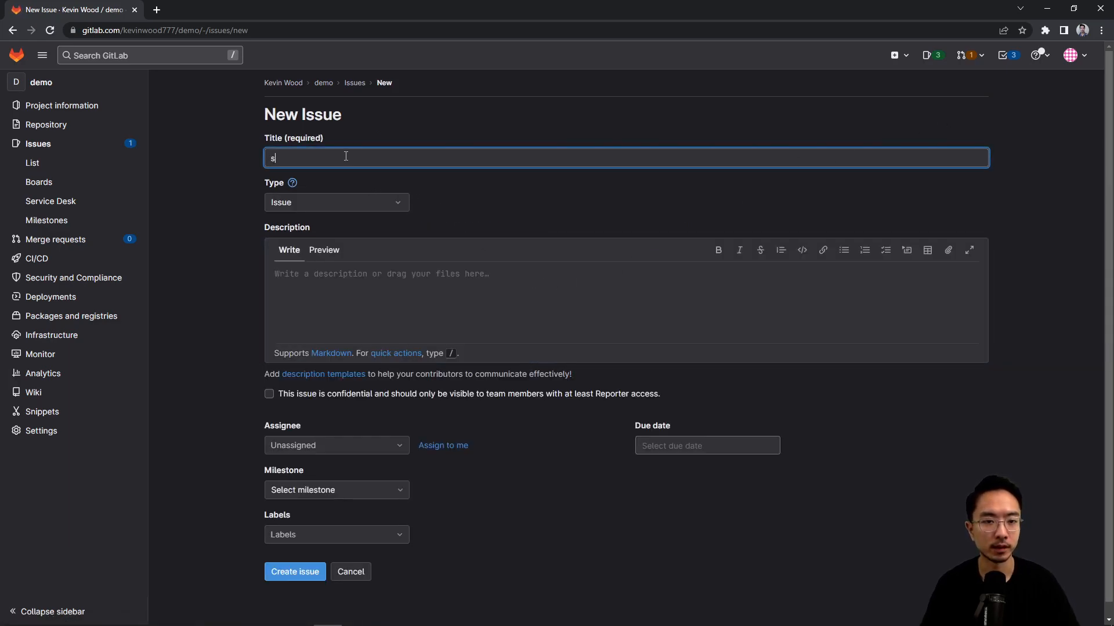
pyautogui.write('ample for ')
pyautogui.write('mer')
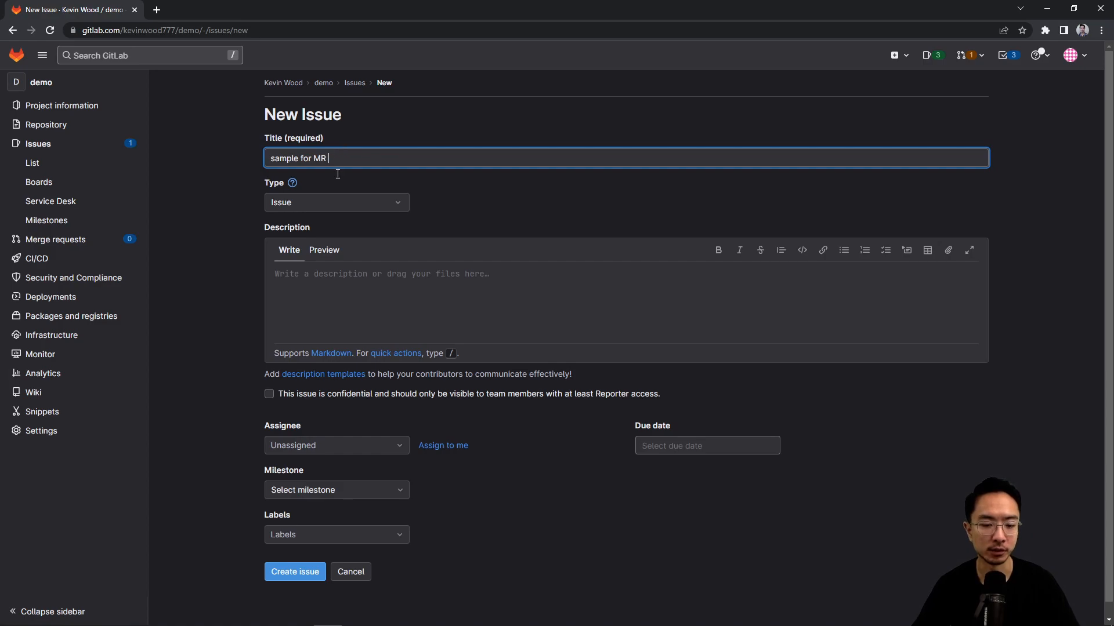
pyautogui.click(297, 571)
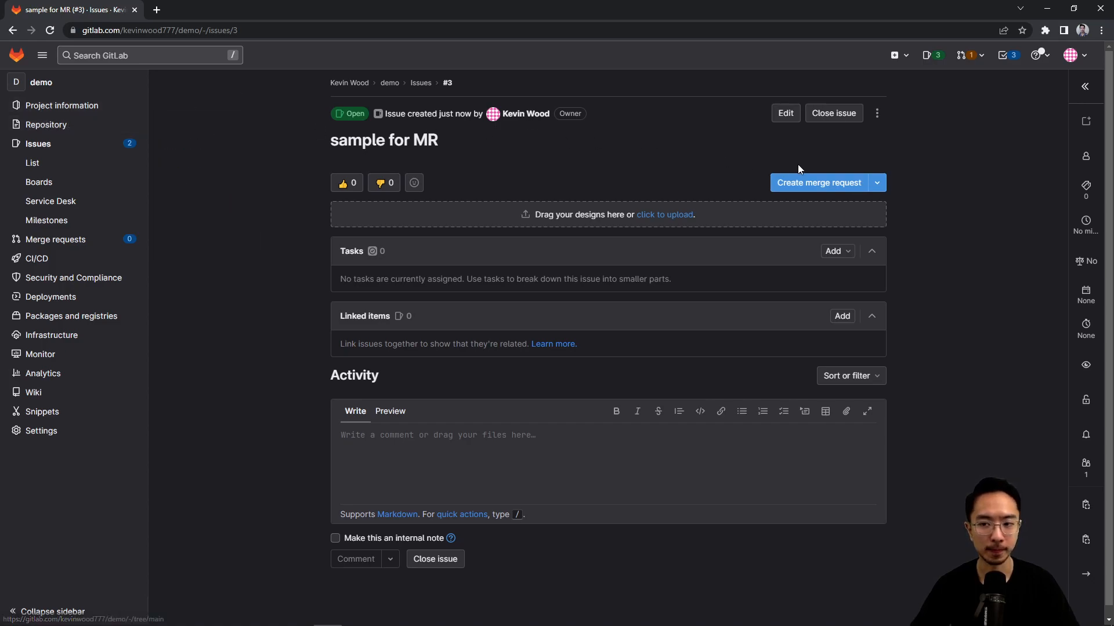
# - Start a merge request from the issue and review its Draft: Resolve title and Closes #3 description
pyautogui.click(845, 189)
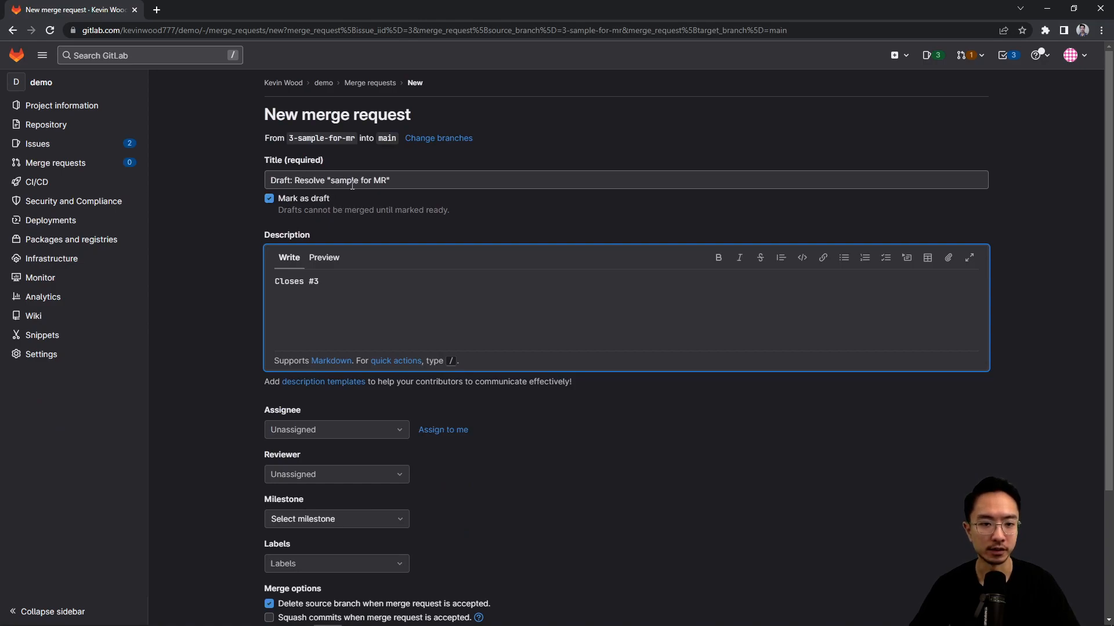
pyautogui.moveTo(294, 181); pyautogui.dragTo(397, 180)
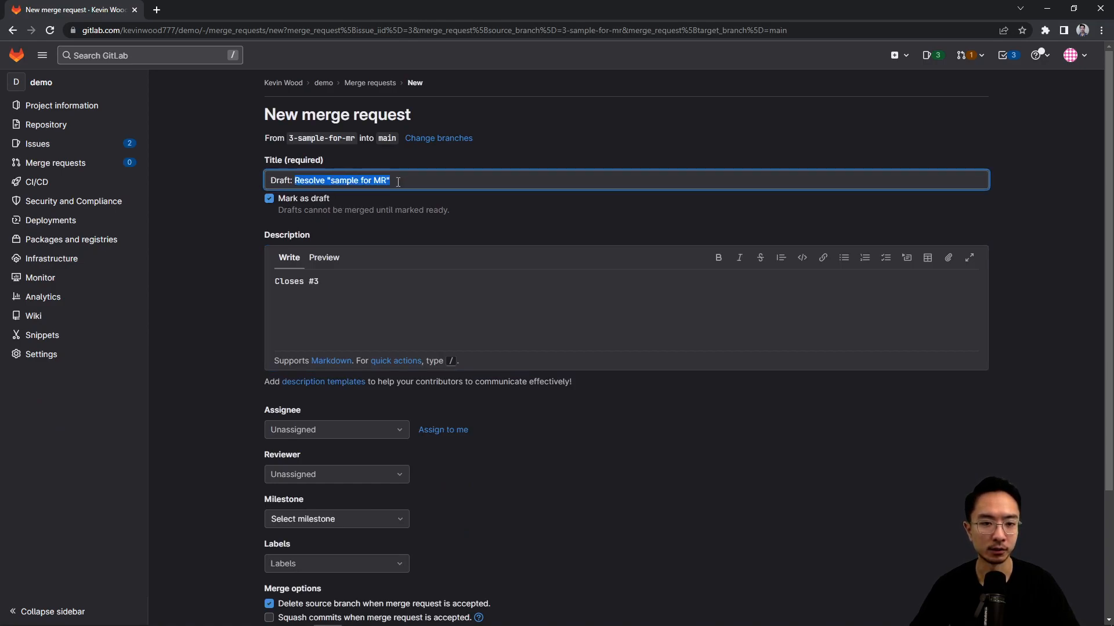
pyautogui.doubleClick(280, 181)
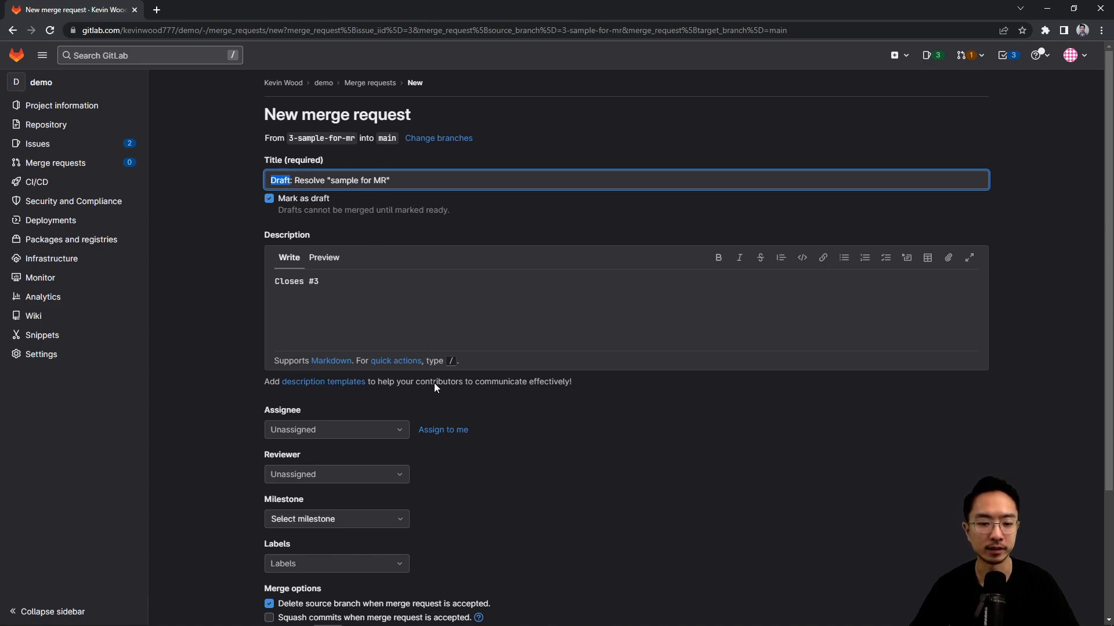
pyautogui.doubleClick(343, 308)
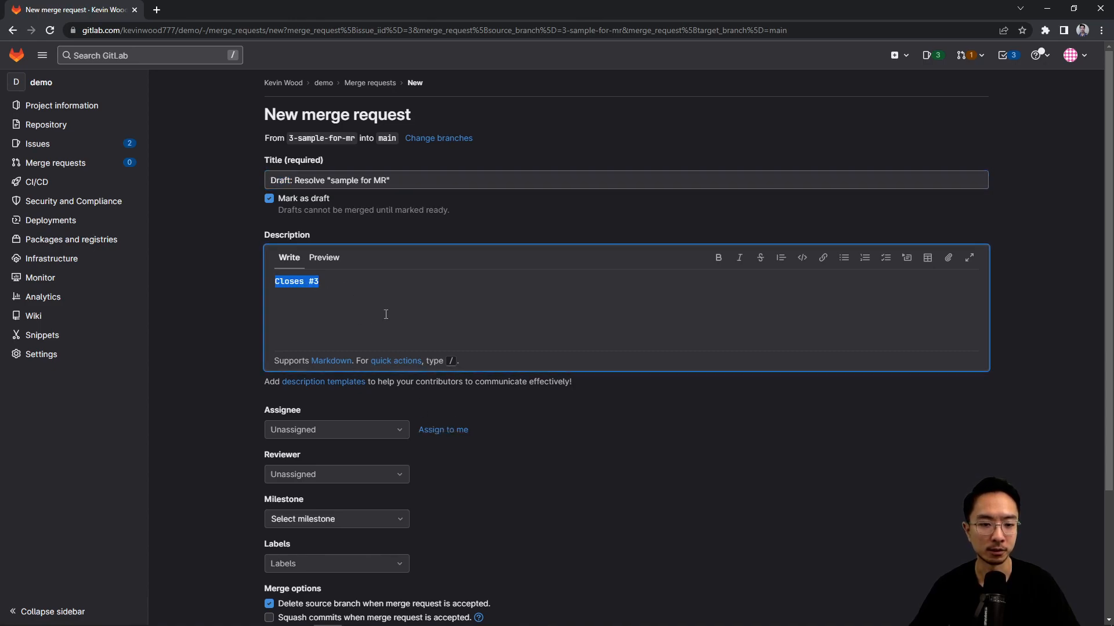
pyautogui.scroll(-1, 386, 358)
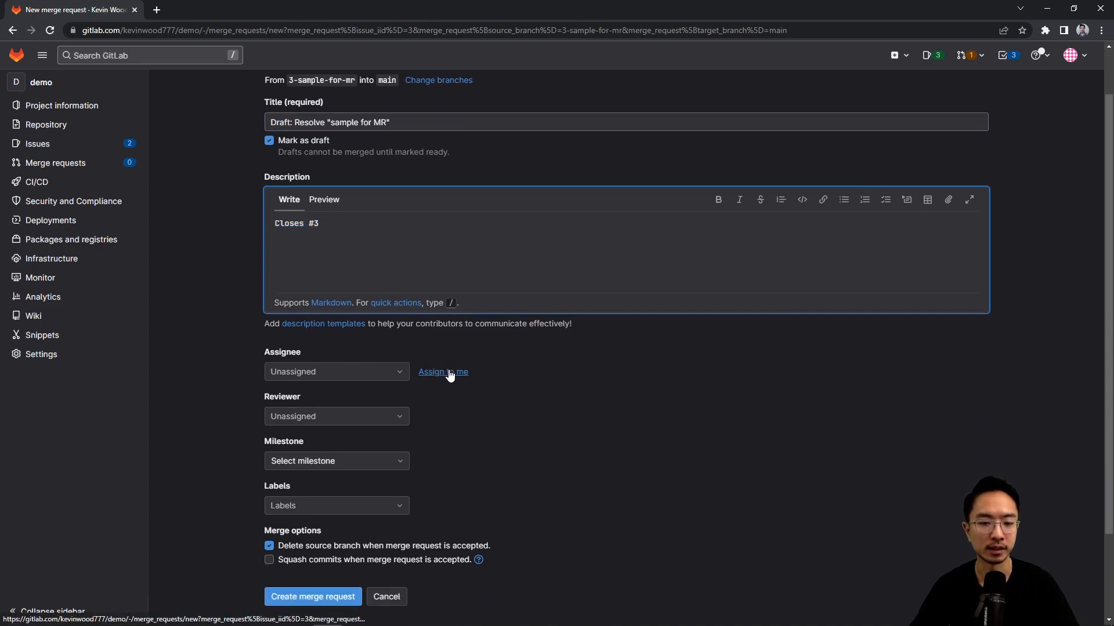
# - Assign the draft merge request to yourself and create it
pyautogui.click(446, 371)
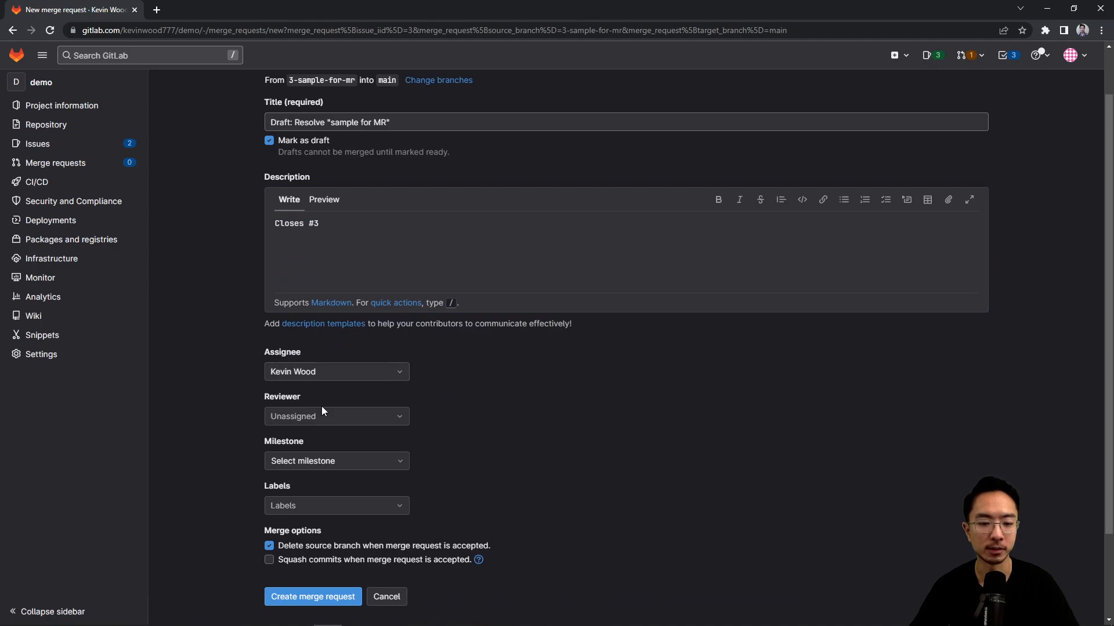
pyautogui.scroll(-1, 321, 407)
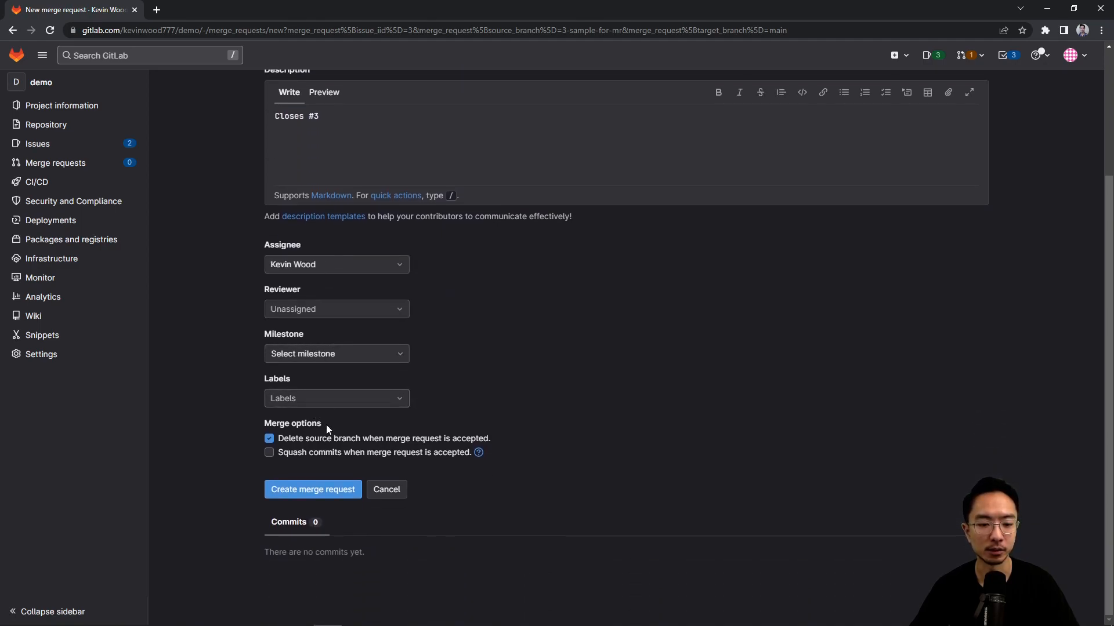
pyautogui.click(317, 492)
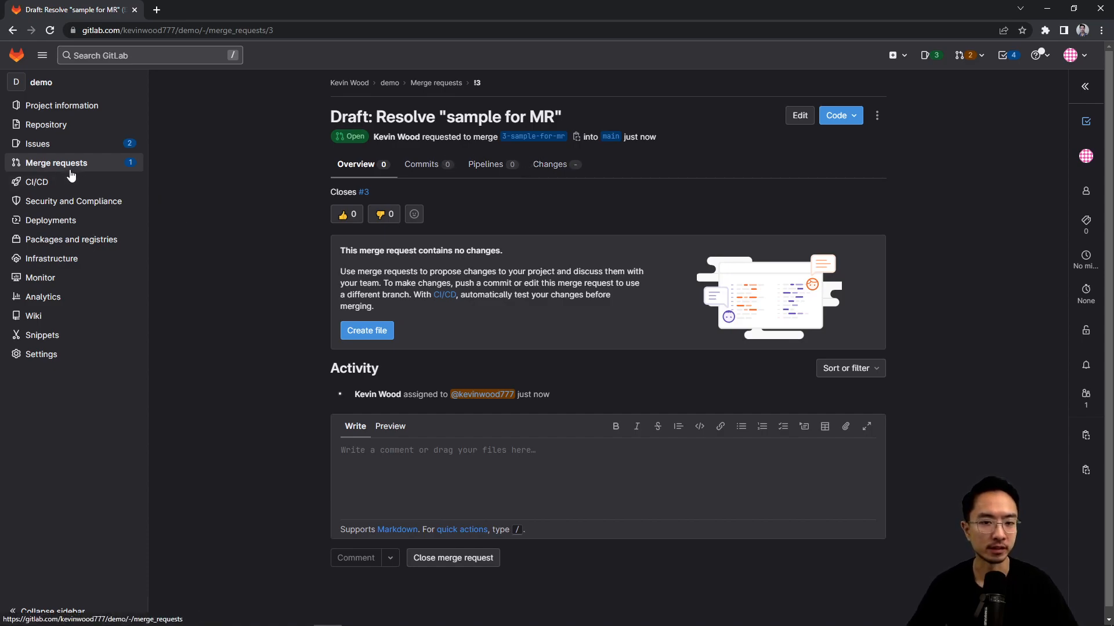
pyautogui.click(550, 164)
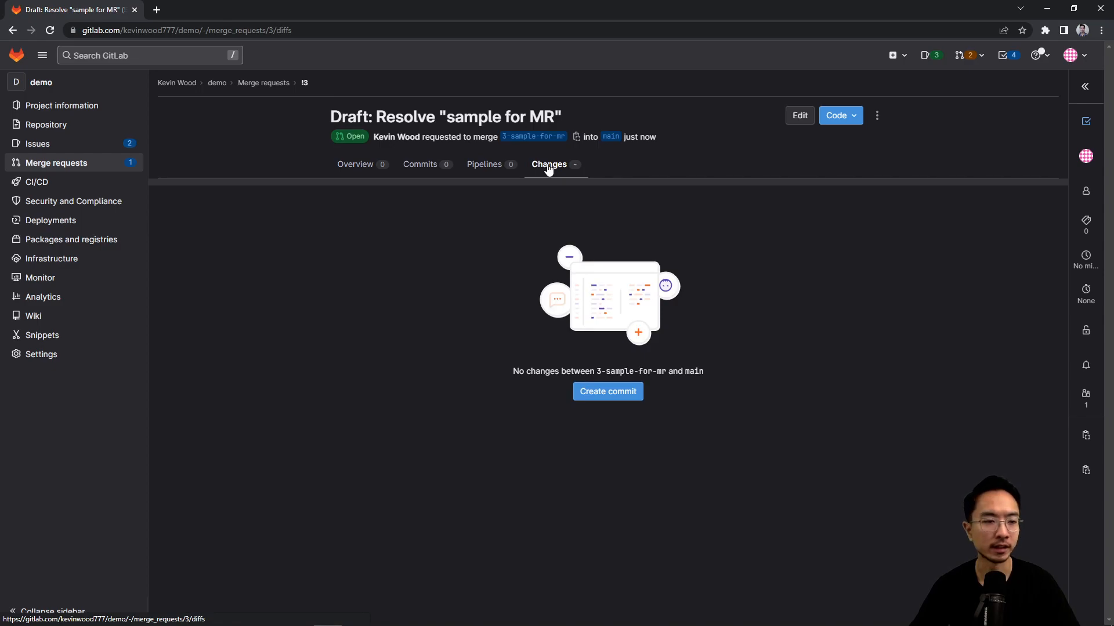
pyautogui.click(52, 164)
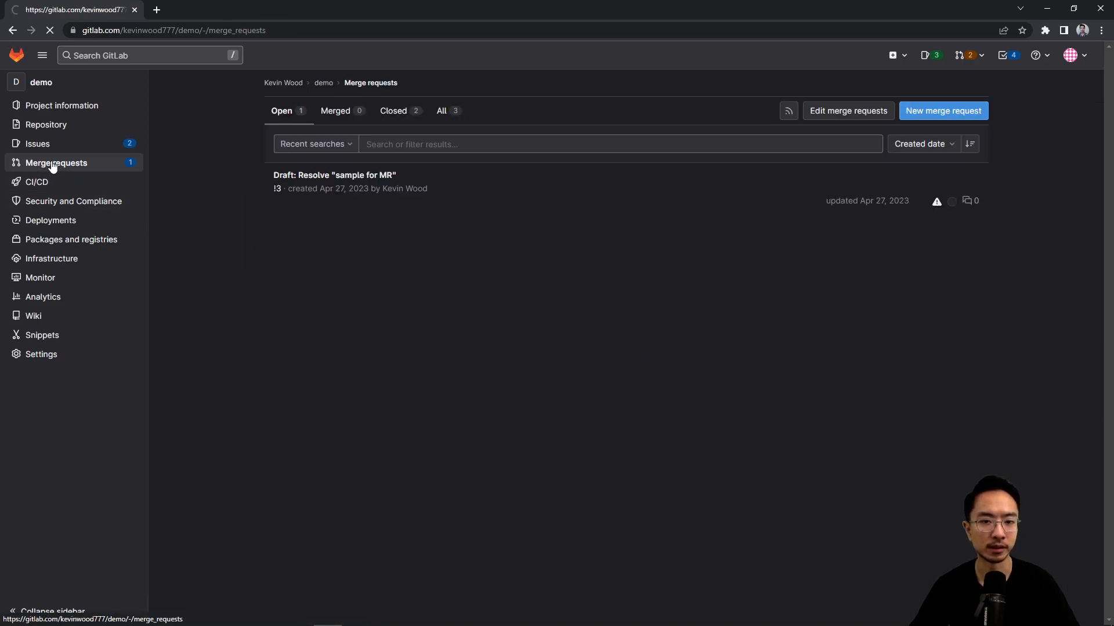
pyautogui.click(376, 178)
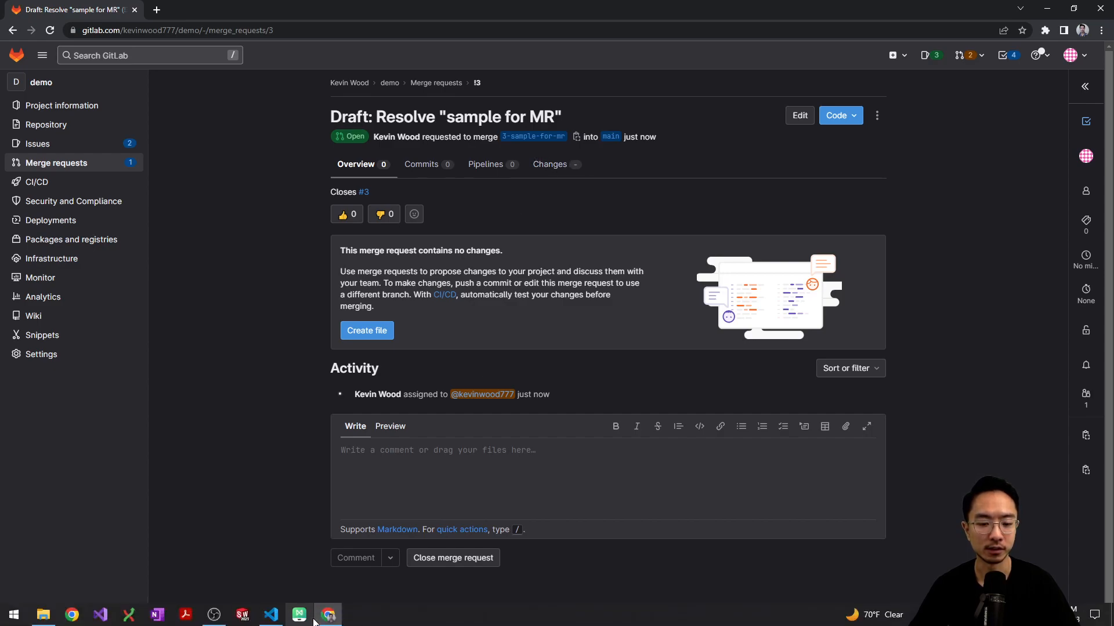
# - Bring the demo folder up in Visual Studio Code with a new Git Bash terminal
pyautogui.click(272, 615)
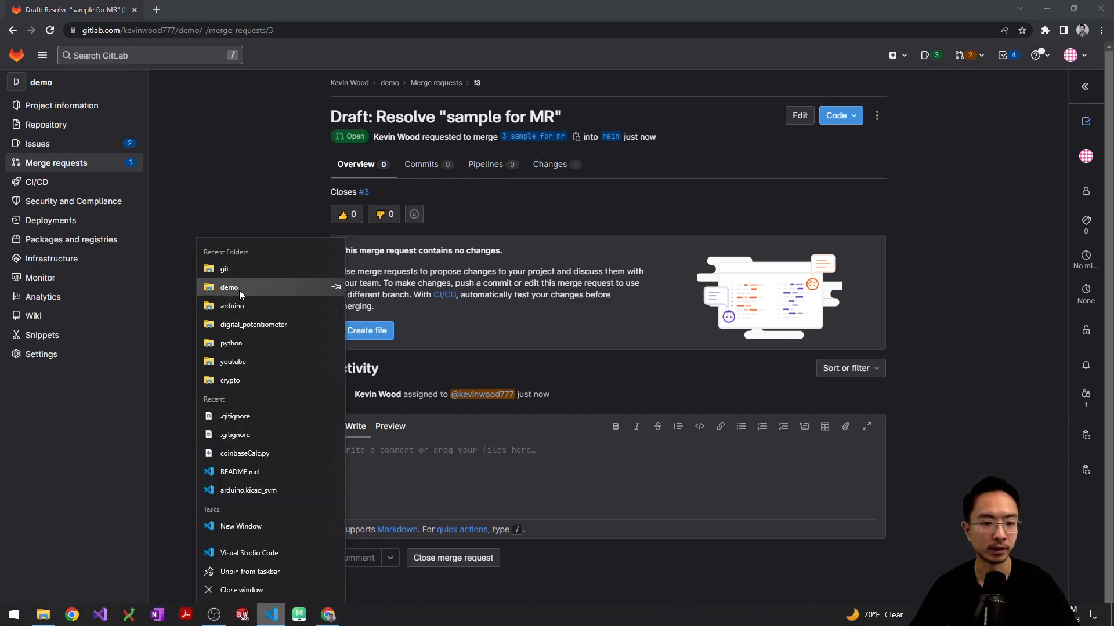
pyautogui.click(240, 290)
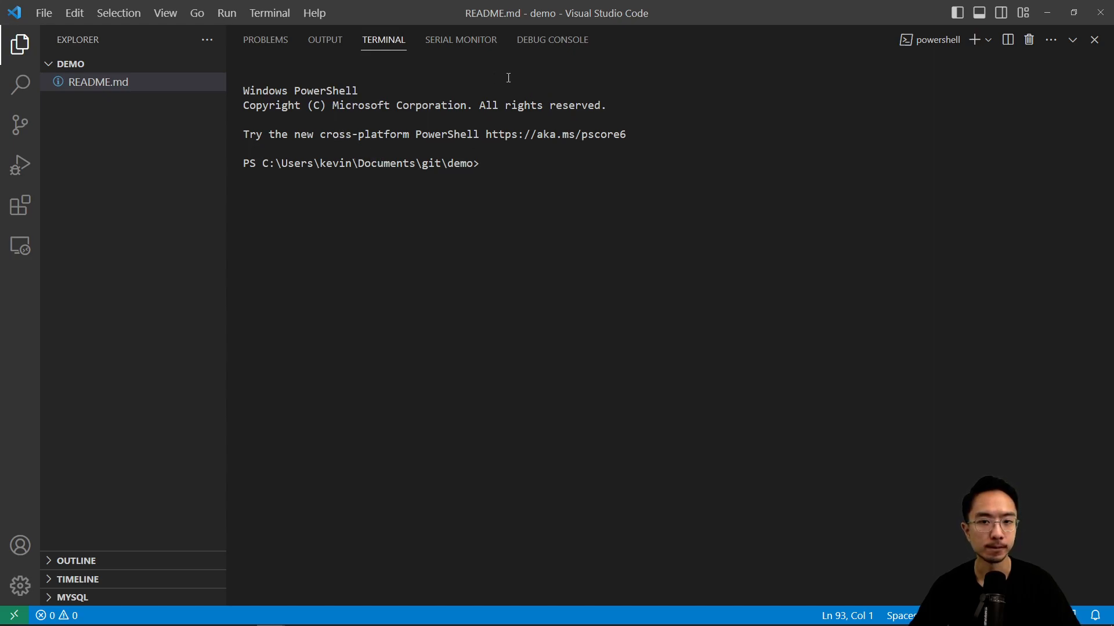
pyautogui.click(988, 39)
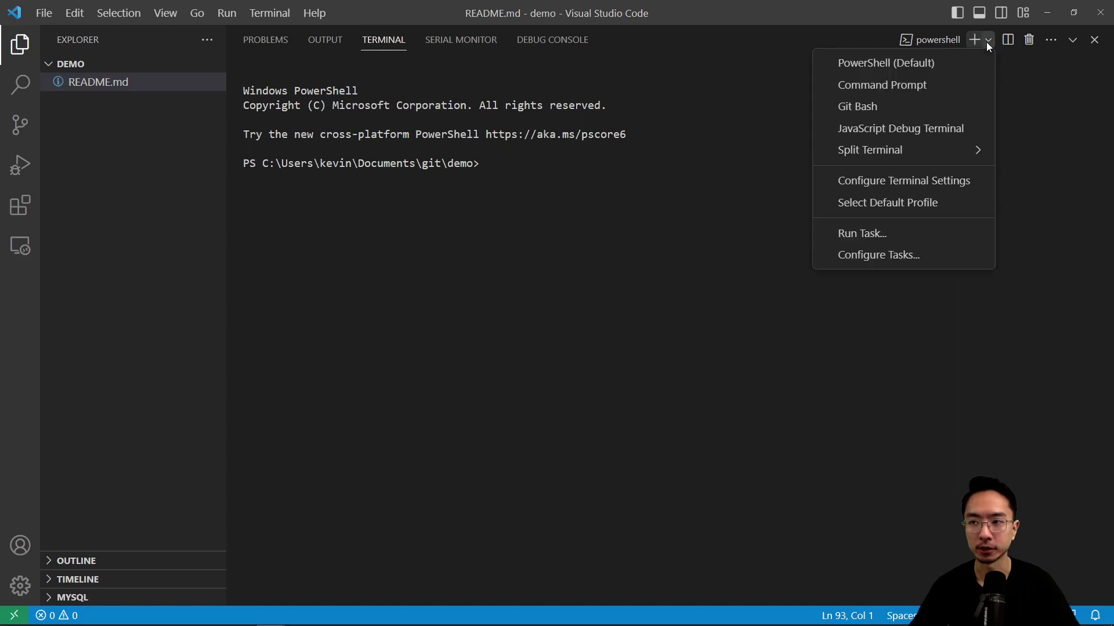
pyautogui.click(877, 105)
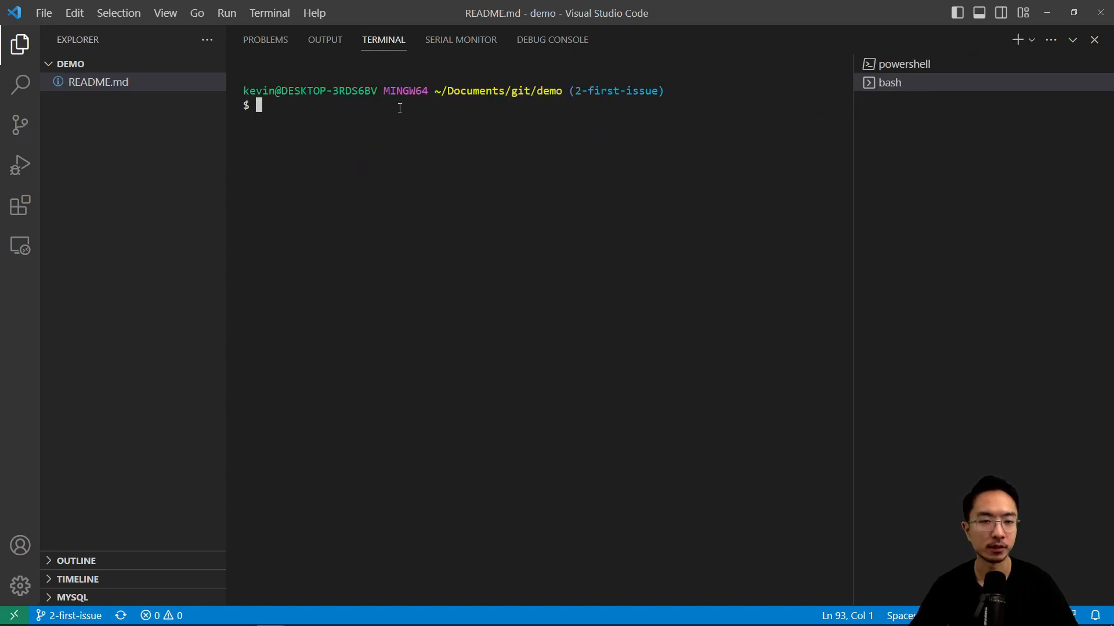
pyautogui.write('git')
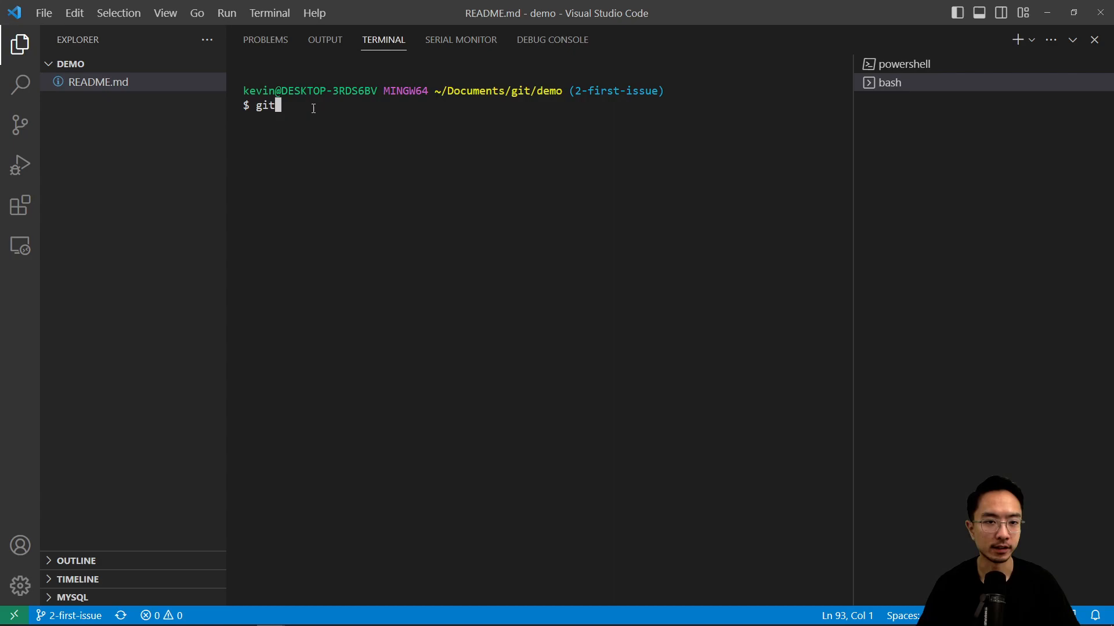
pyautogui.write(' fetch')
# - Run git fetch, then check out the 3-sample-for-mr branch
pyautogui.press('Return')
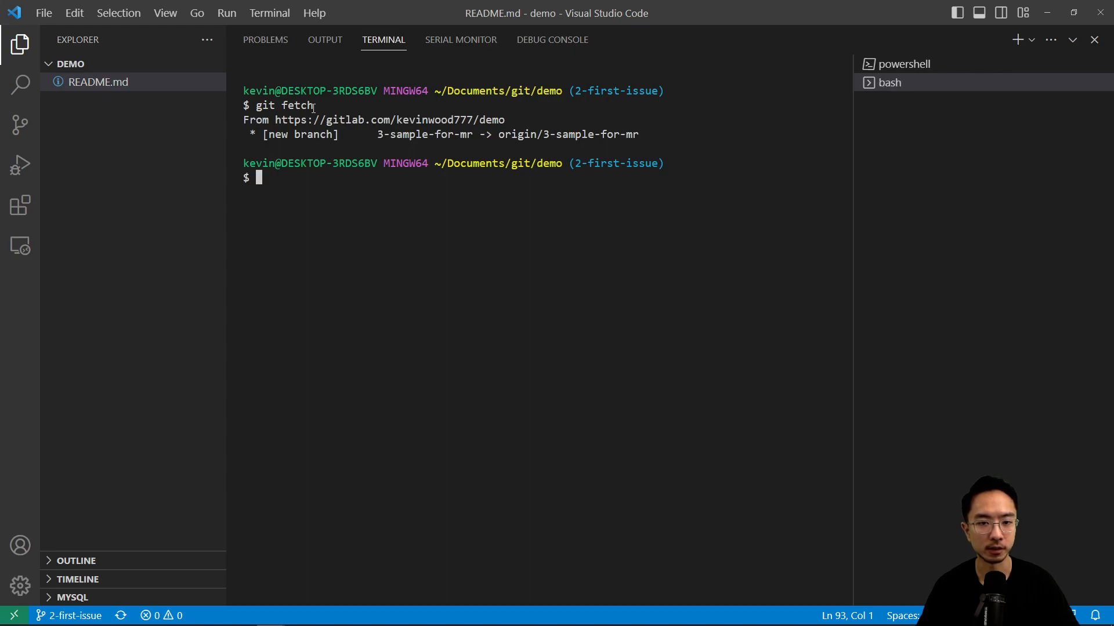
pyautogui.write('g')
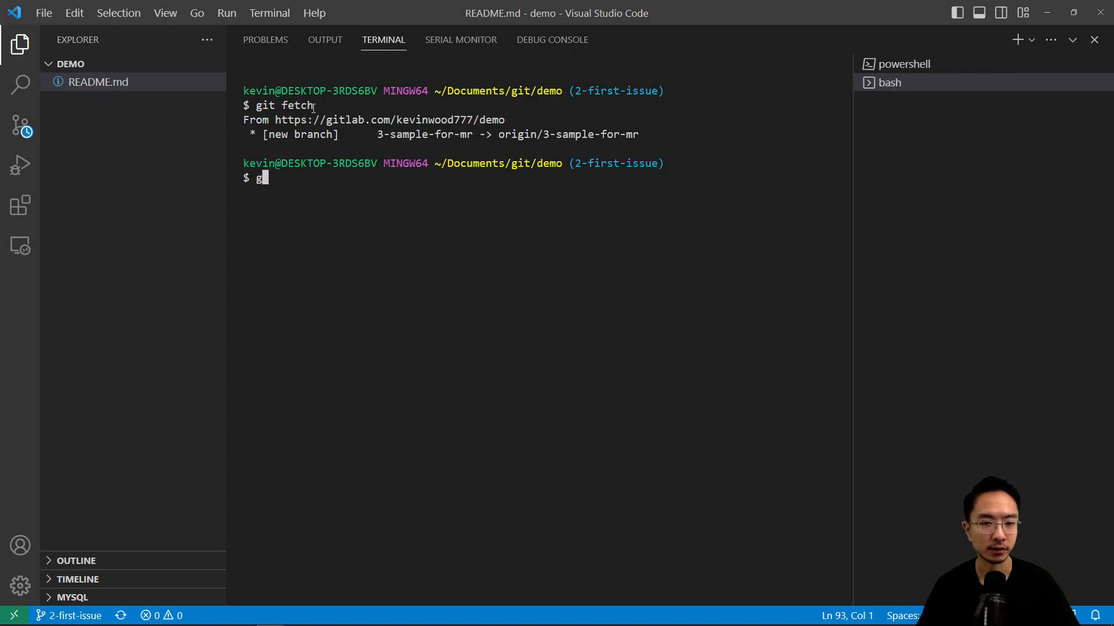
pyautogui.write('it checkout 3-')
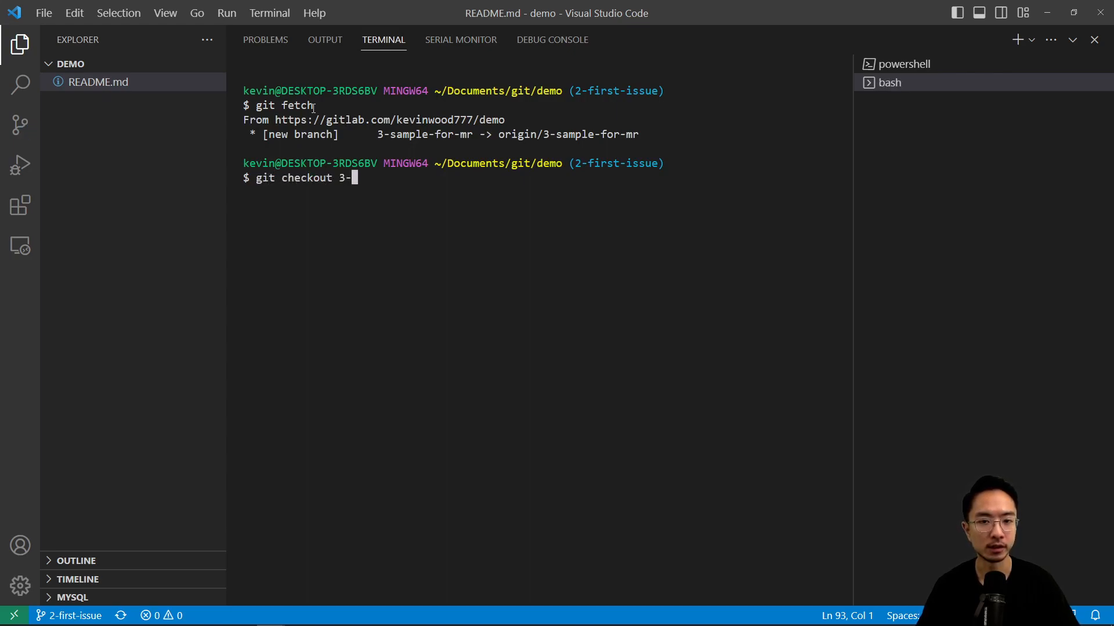
pyautogui.press('Tab')
pyautogui.press('Return')
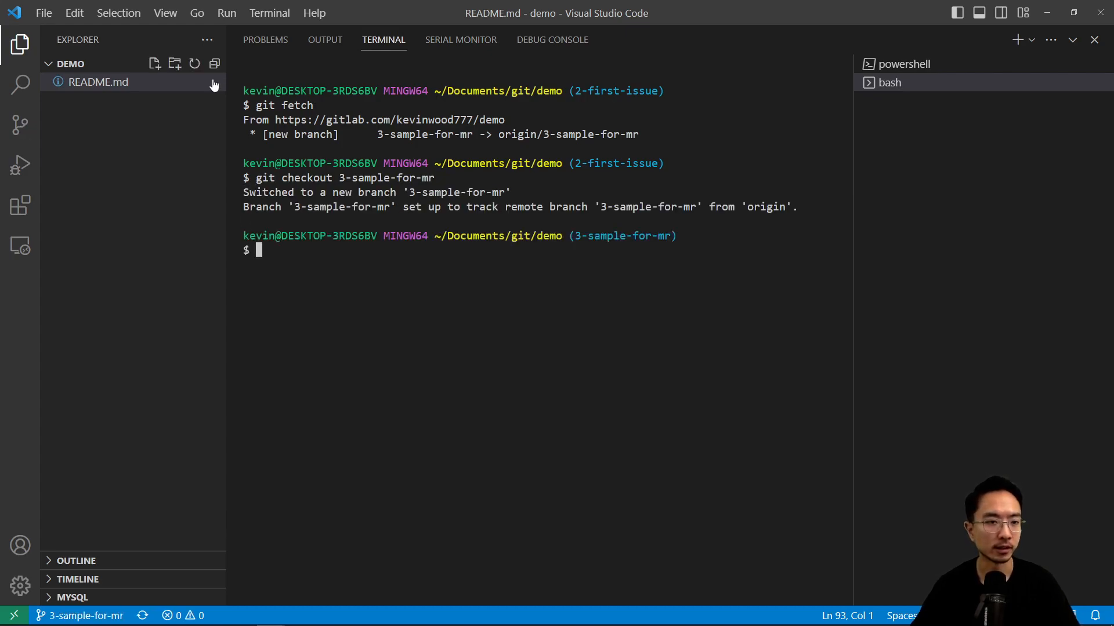
# - Add a test.txt file containing "Hello Kevin" and save it
pyautogui.rightClick(108, 125)
pyautogui.click(148, 137)
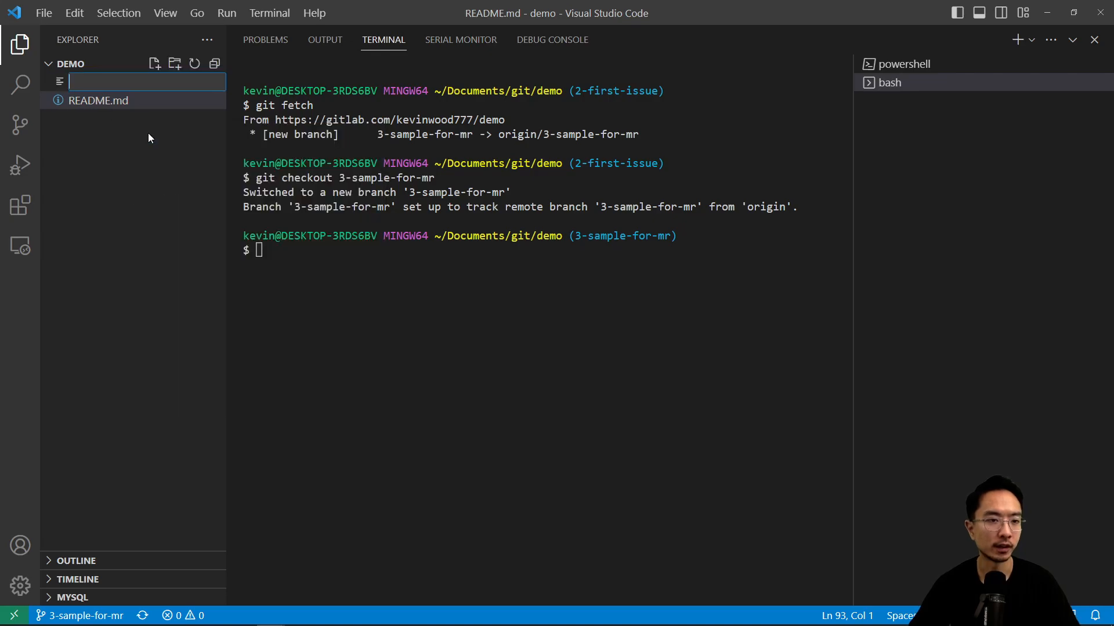
pyautogui.write('test.txt')
pyautogui.press('Return')
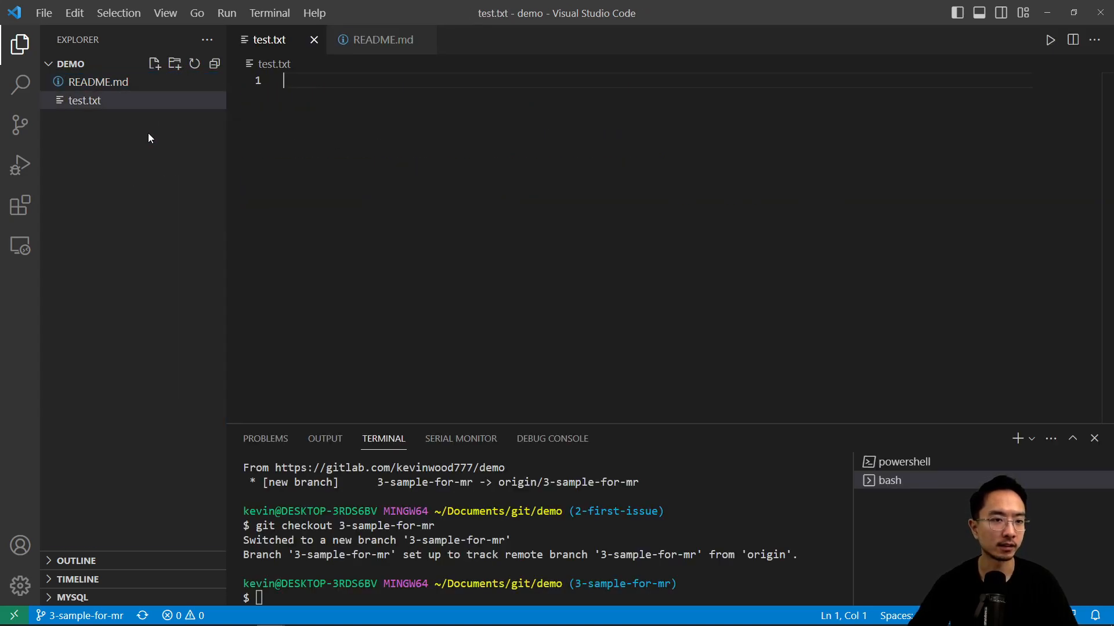
pyautogui.write('He')
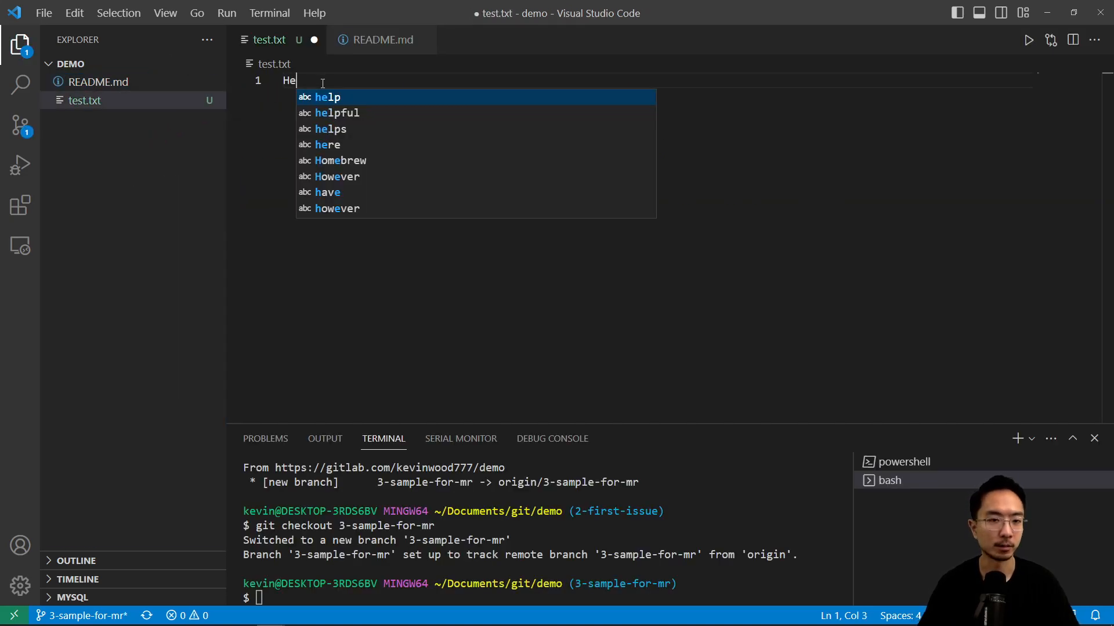
pyautogui.write('llo Kev')
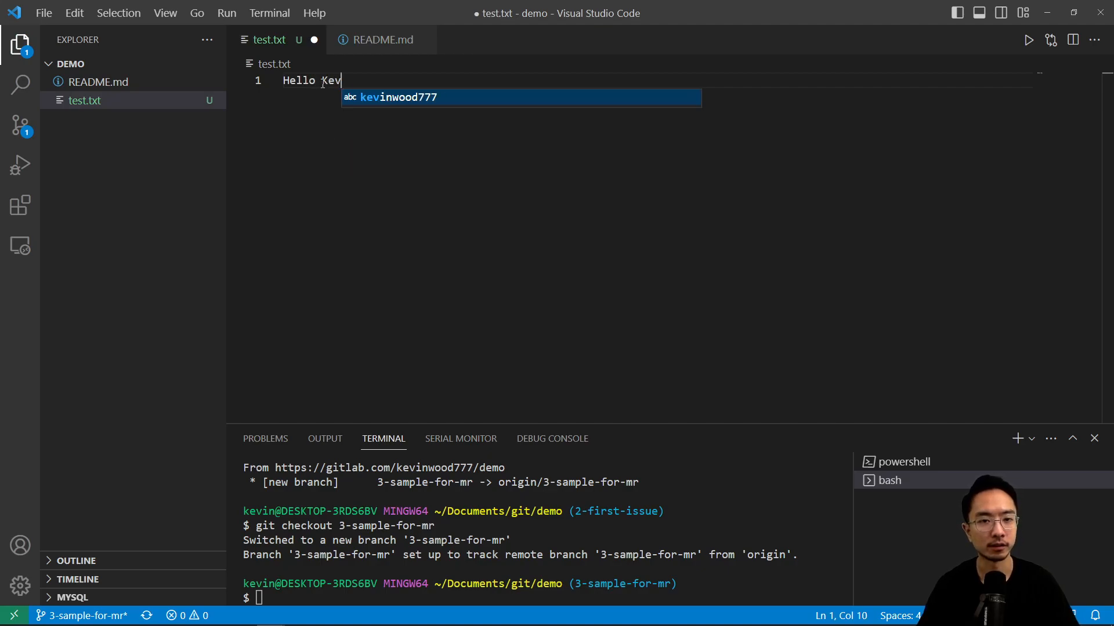
pyautogui.write('in')
pyautogui.hotkey('ctrl', 's')
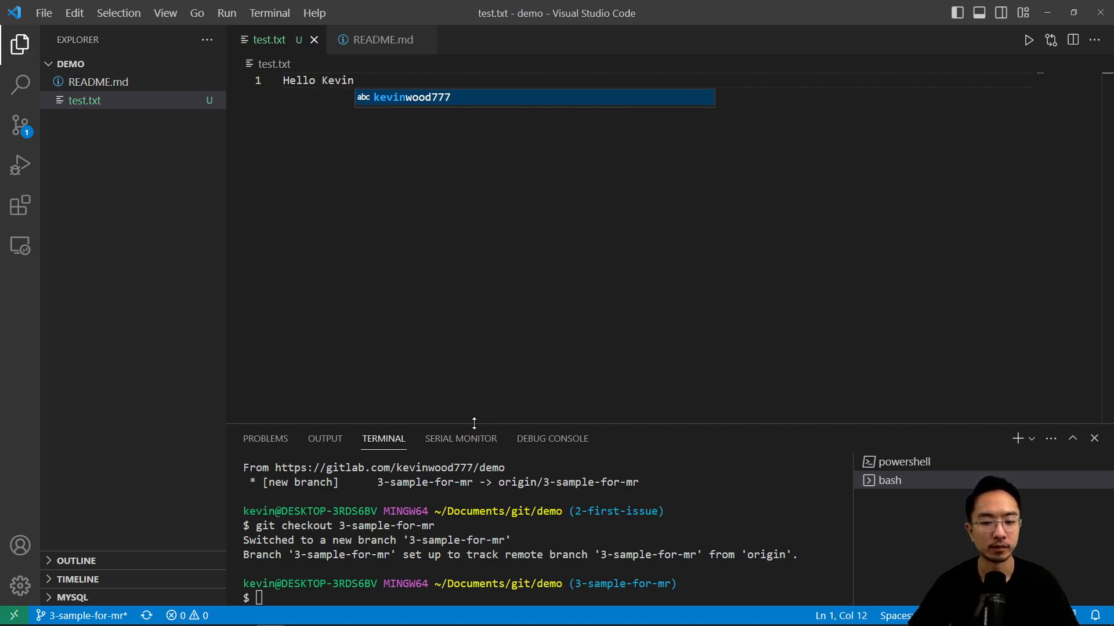
pyautogui.moveTo(428, 427); pyautogui.dragTo(487, 35)
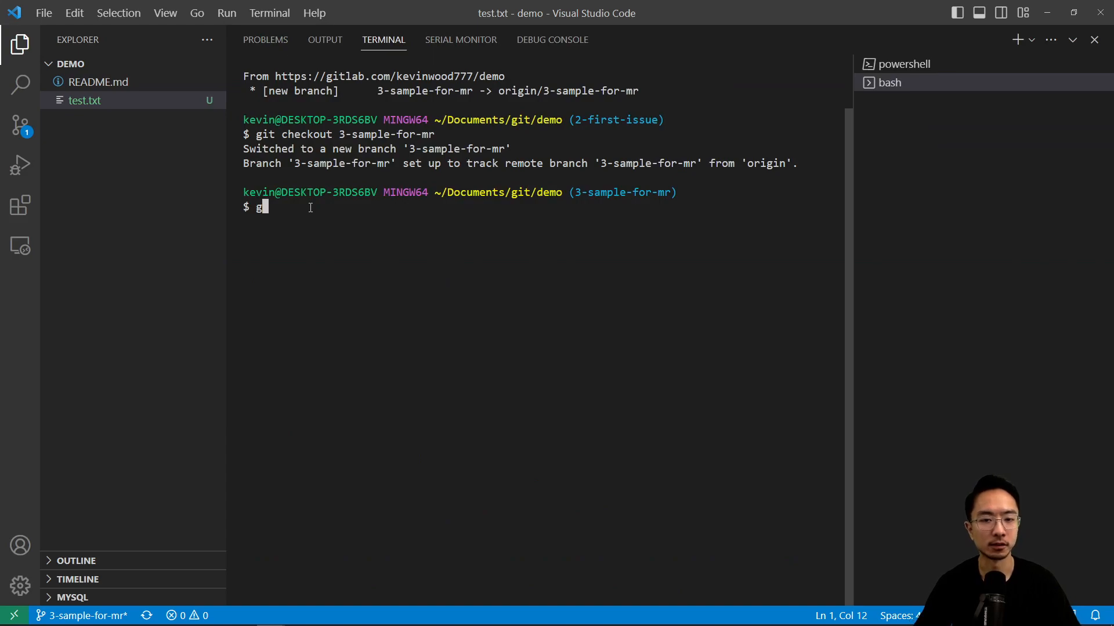
pyautogui.write('git status')
# - Run git status, stage everything, commit as "test", and push to 3-sample-for-mr
pyautogui.press('Return')
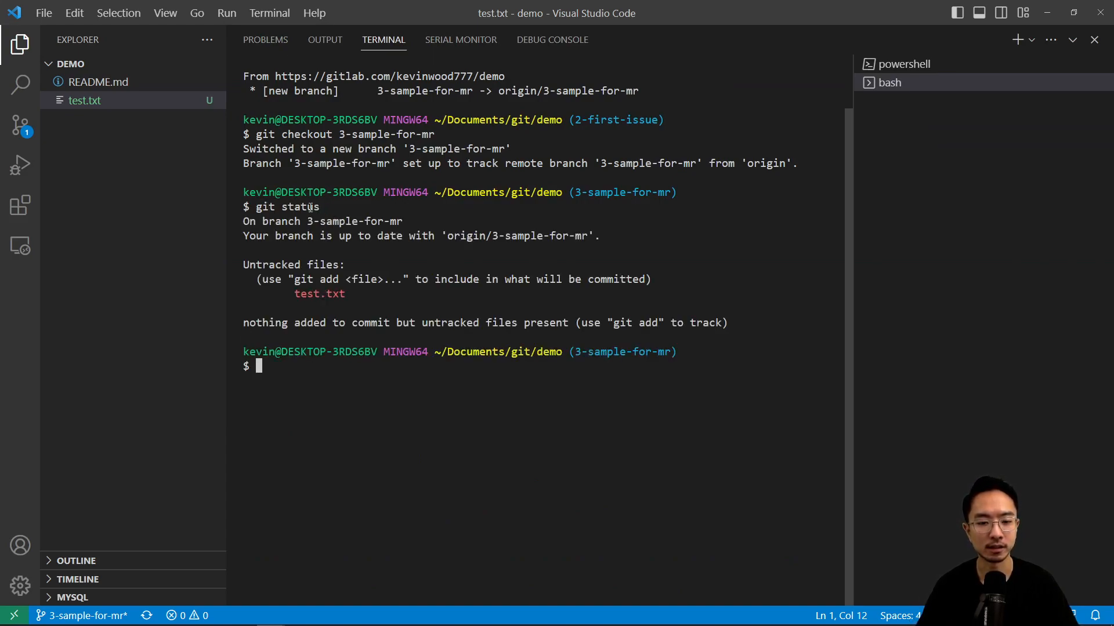
pyautogui.write('git ')
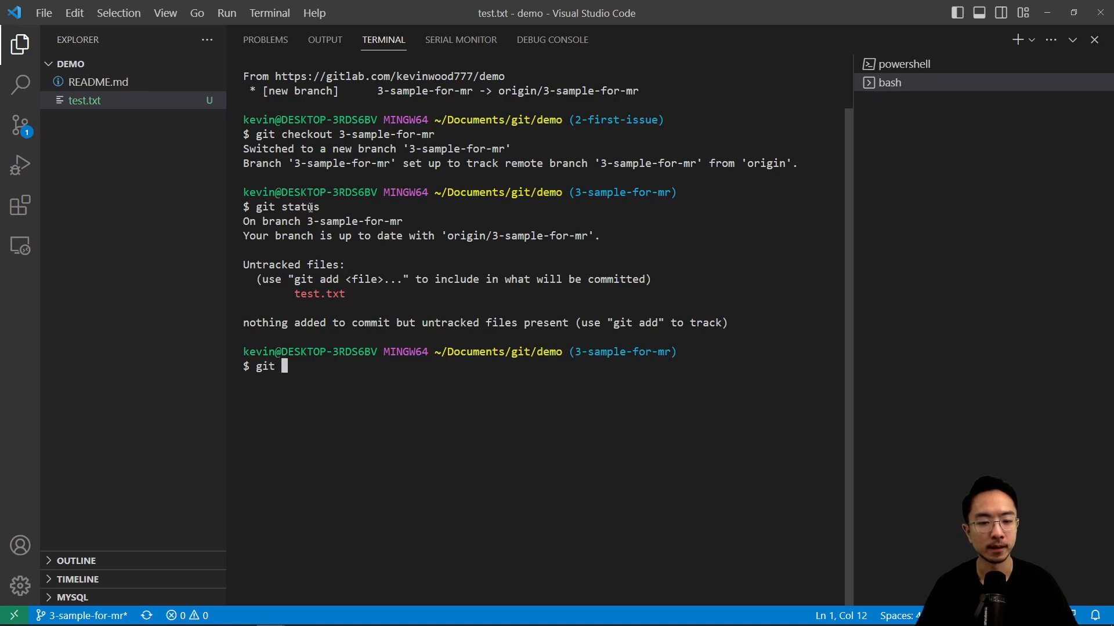
pyautogui.write('add .')
pyautogui.press('Return')
pyautogui.write('git co')
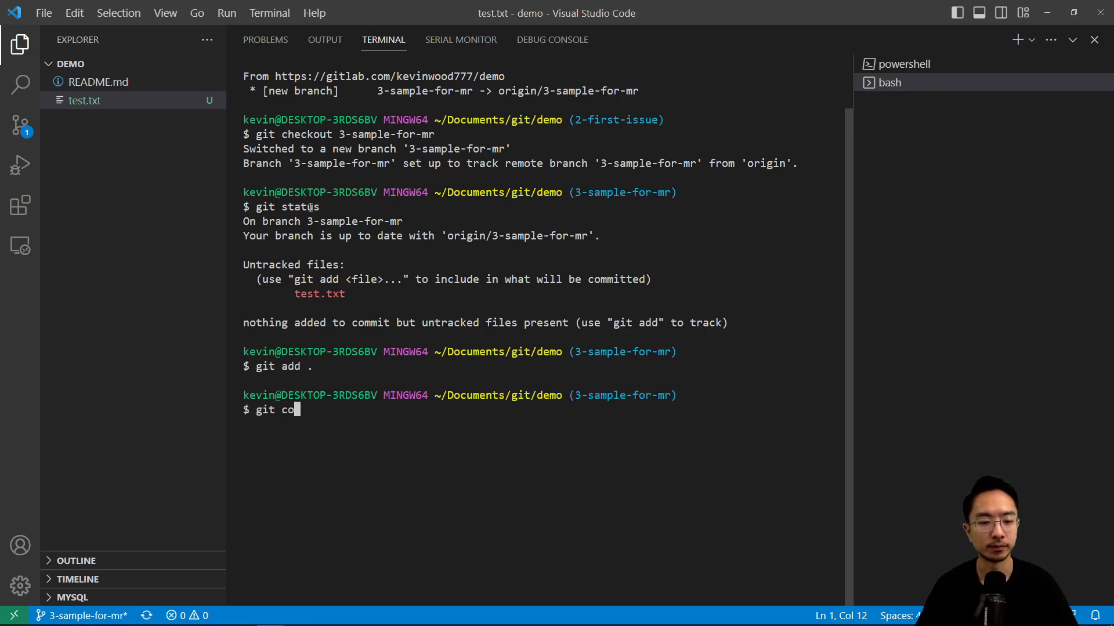
pyautogui.write('mmit -m "')
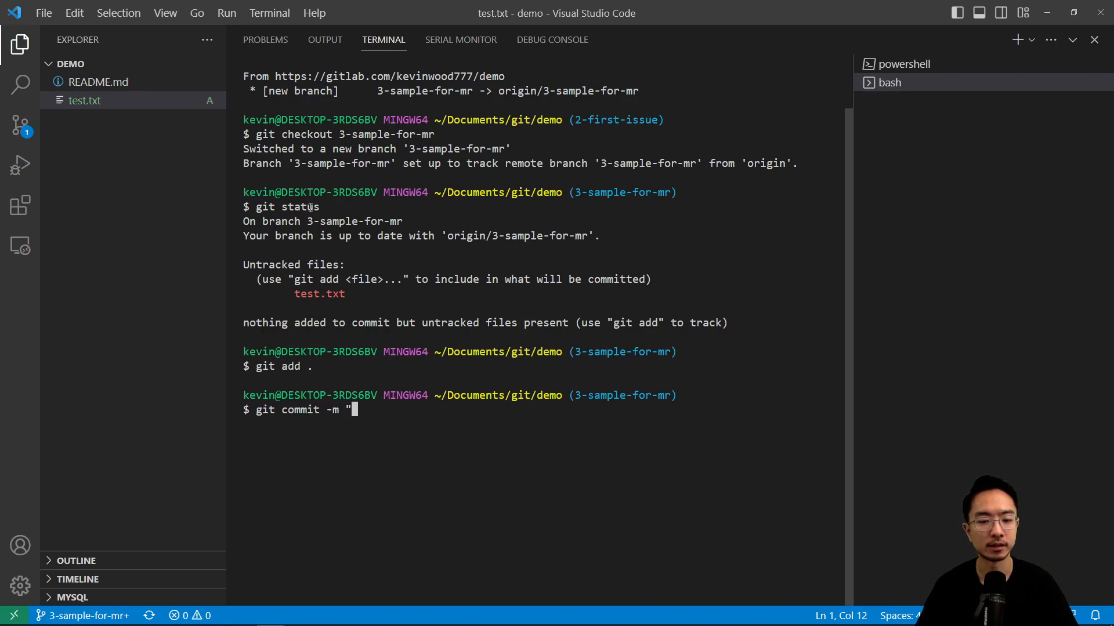
pyautogui.write('test"')
pyautogui.press('Return')
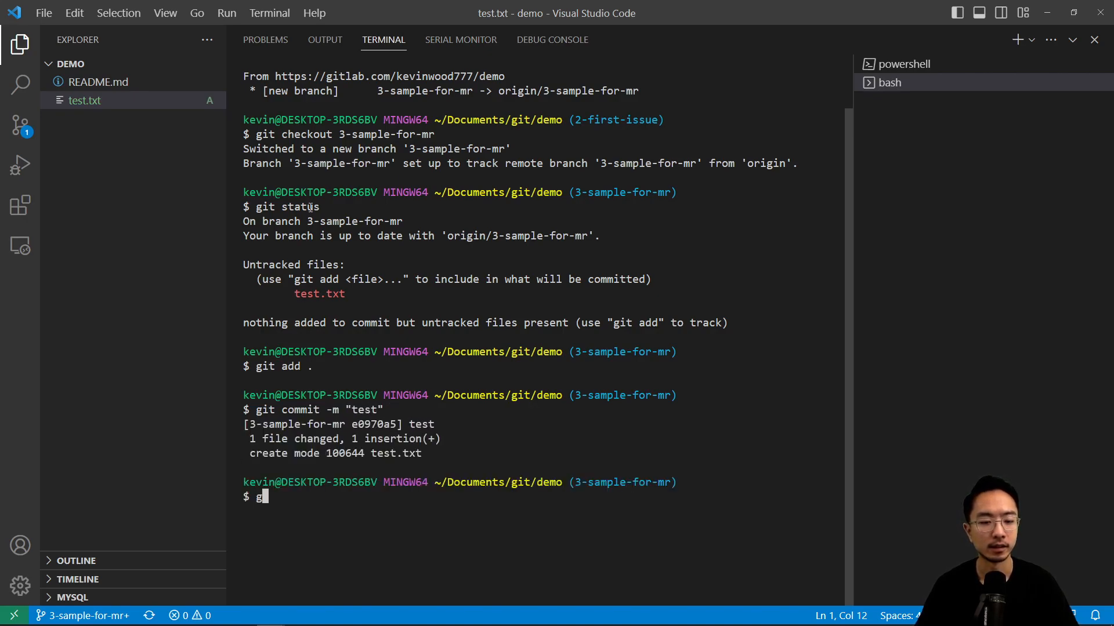
pyautogui.write('git push')
pyautogui.press('Return')
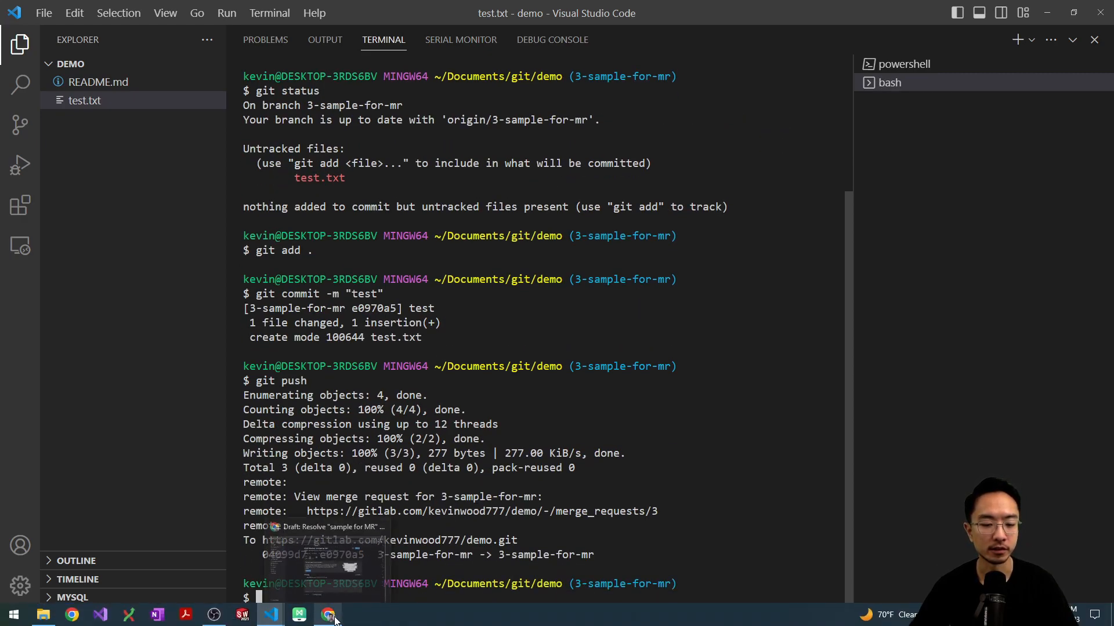
# - Reload the merge request and check its Commits and Changes tabs show the test.txt commit
pyautogui.click(329, 617)
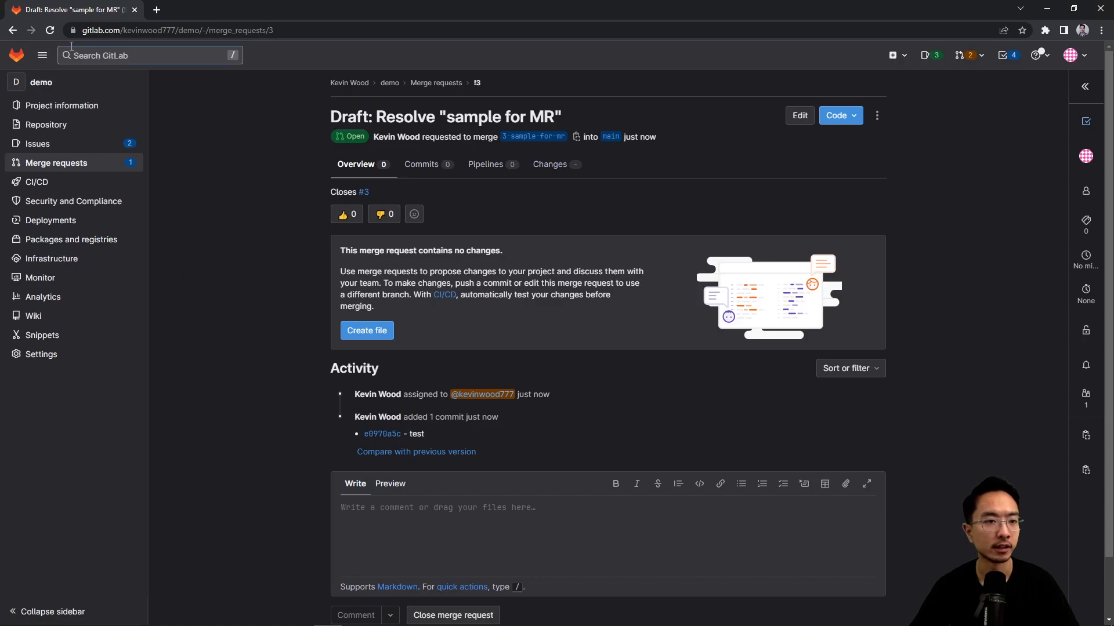
pyautogui.click(50, 29)
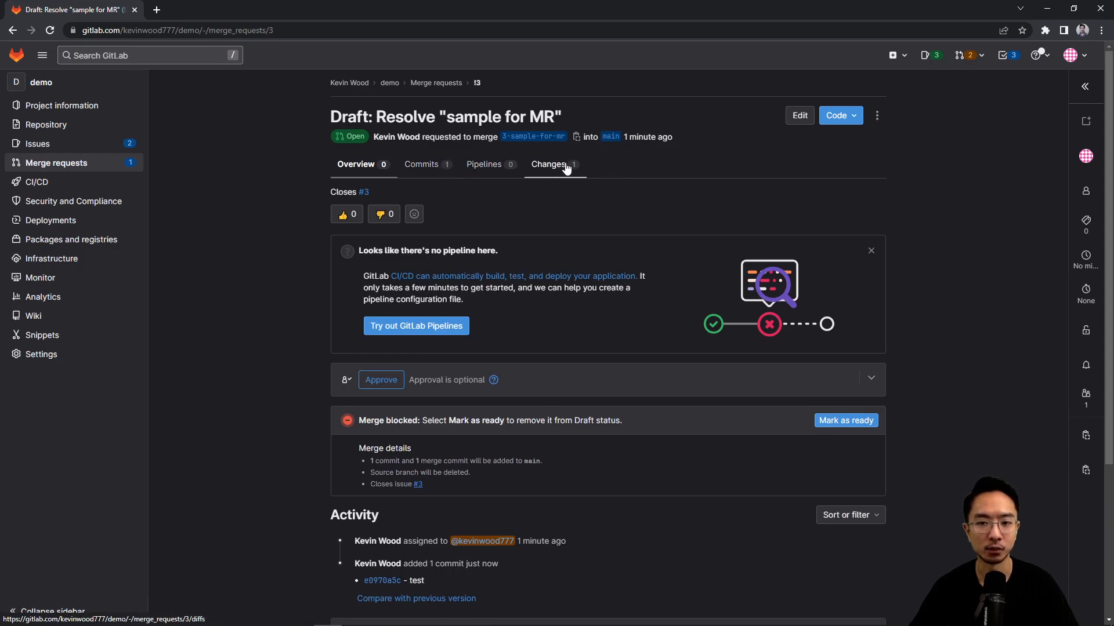
pyautogui.click(420, 164)
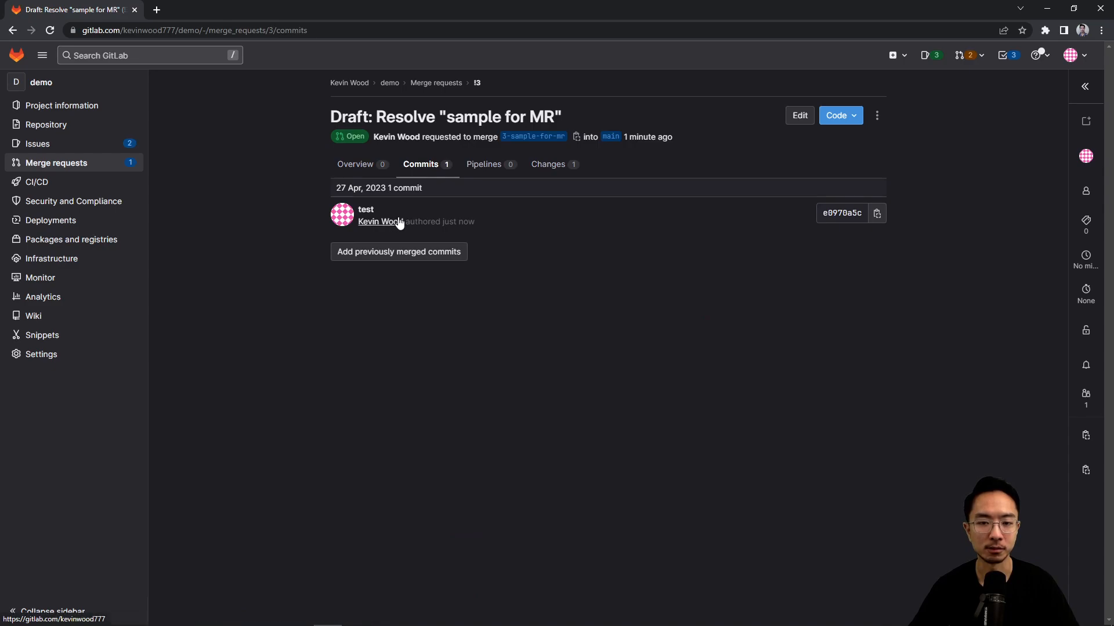
pyautogui.click(547, 164)
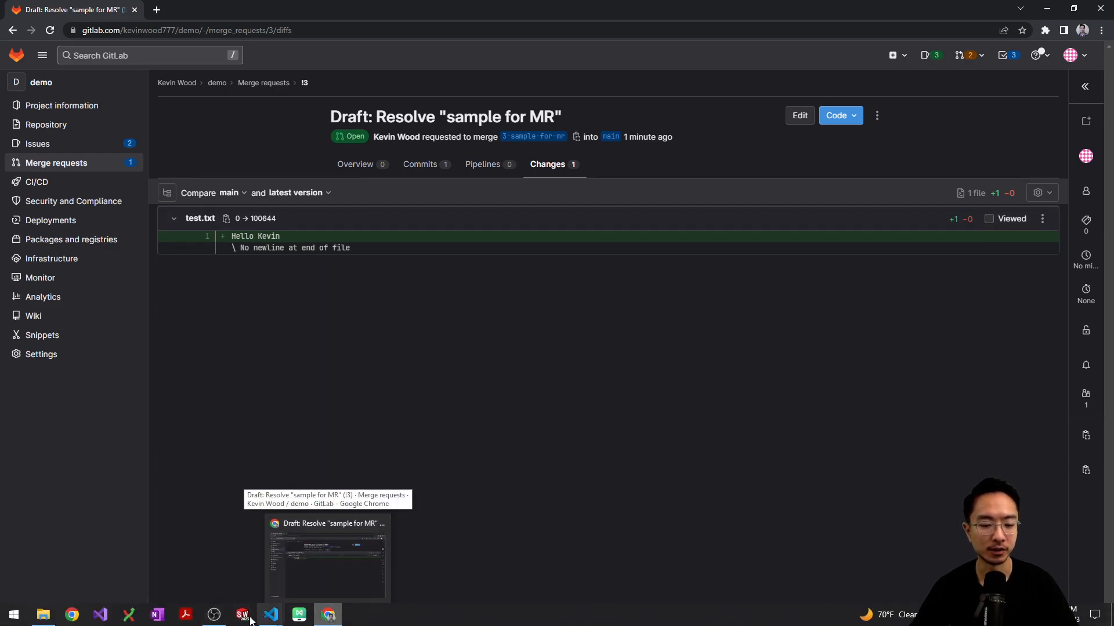
pyautogui.moveTo(271, 615)
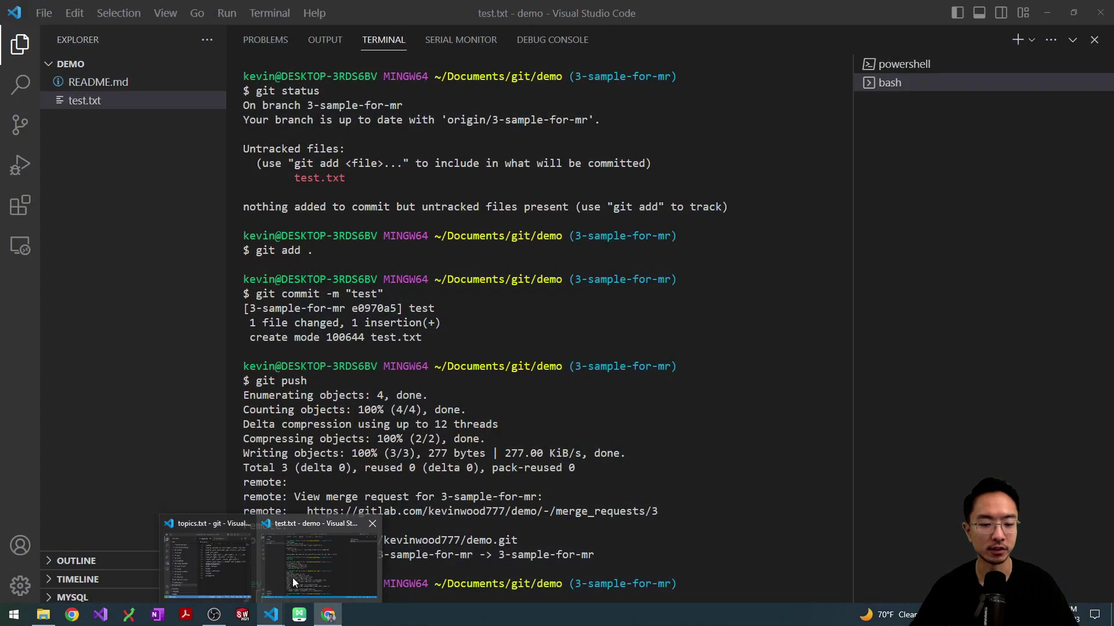
# - Edit README.md line 7 to "To make it SUPER easy", save, and enlarge the terminal
pyautogui.click(293, 566)
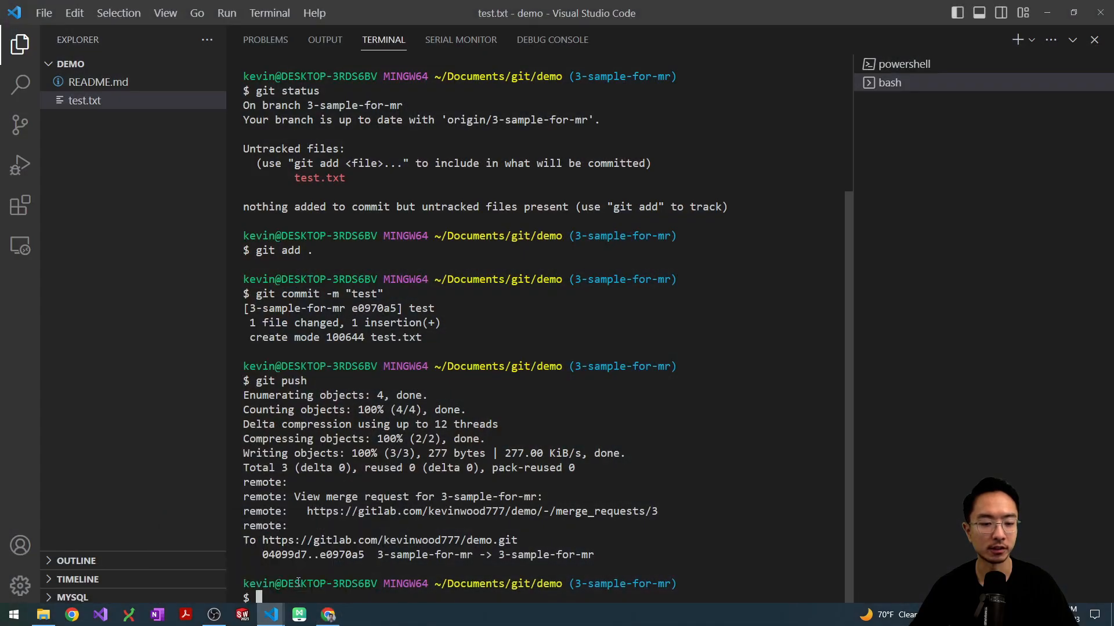
pyautogui.scroll(5, 450, 243)
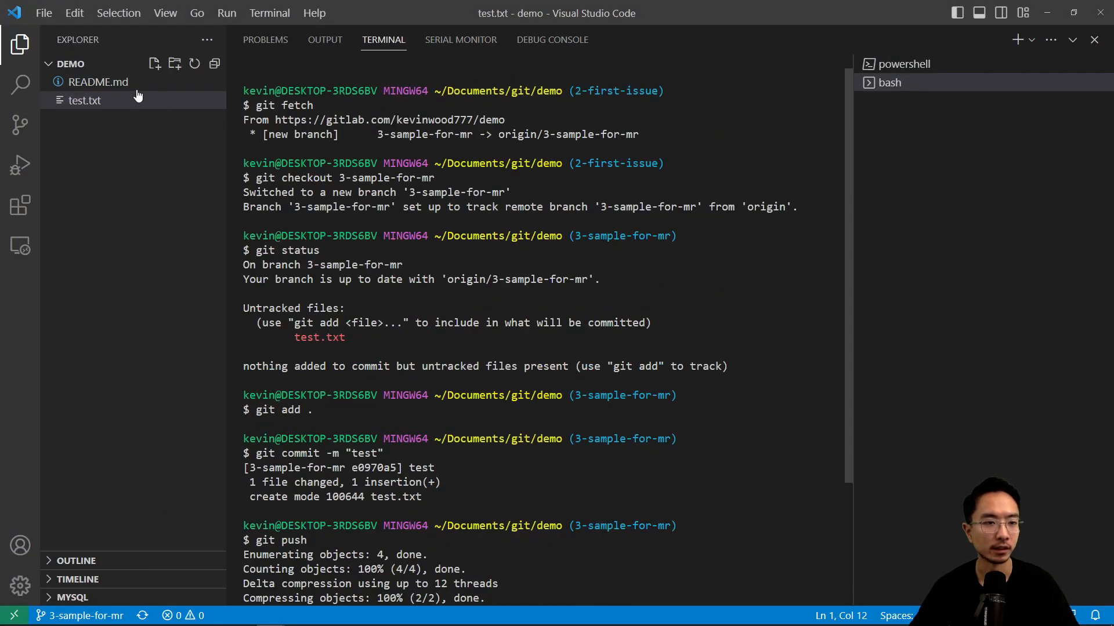
pyautogui.click(98, 82)
pyautogui.scroll(5, 312, 197)
pyautogui.scroll(5, 312, 197)
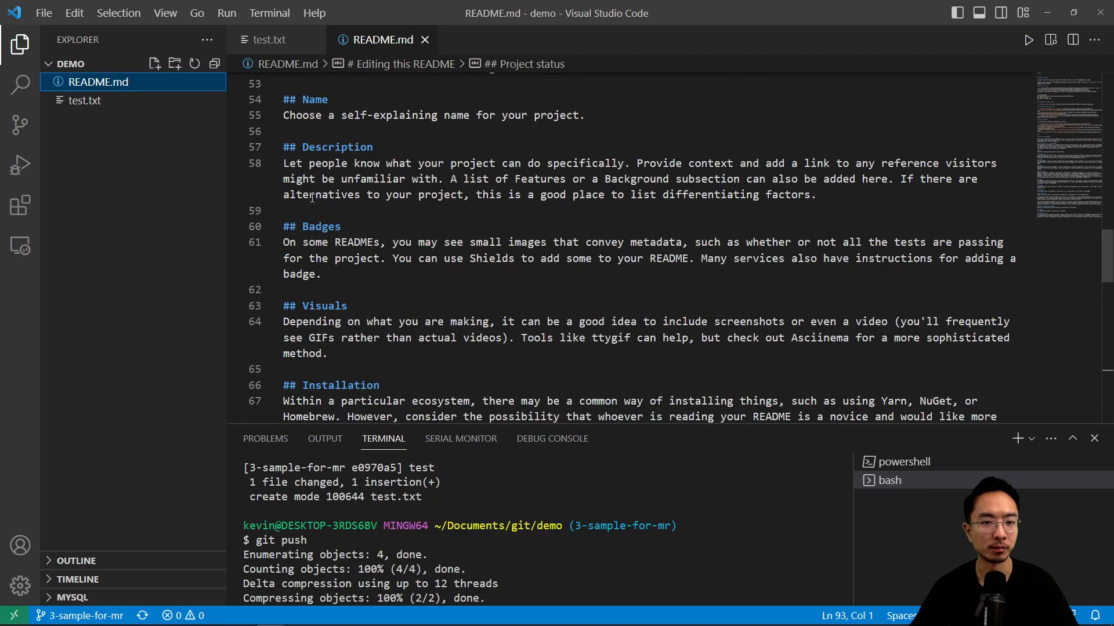
pyautogui.scroll(3, 312, 197)
pyautogui.scroll(5, 312, 197)
pyautogui.scroll(5, 311, 197)
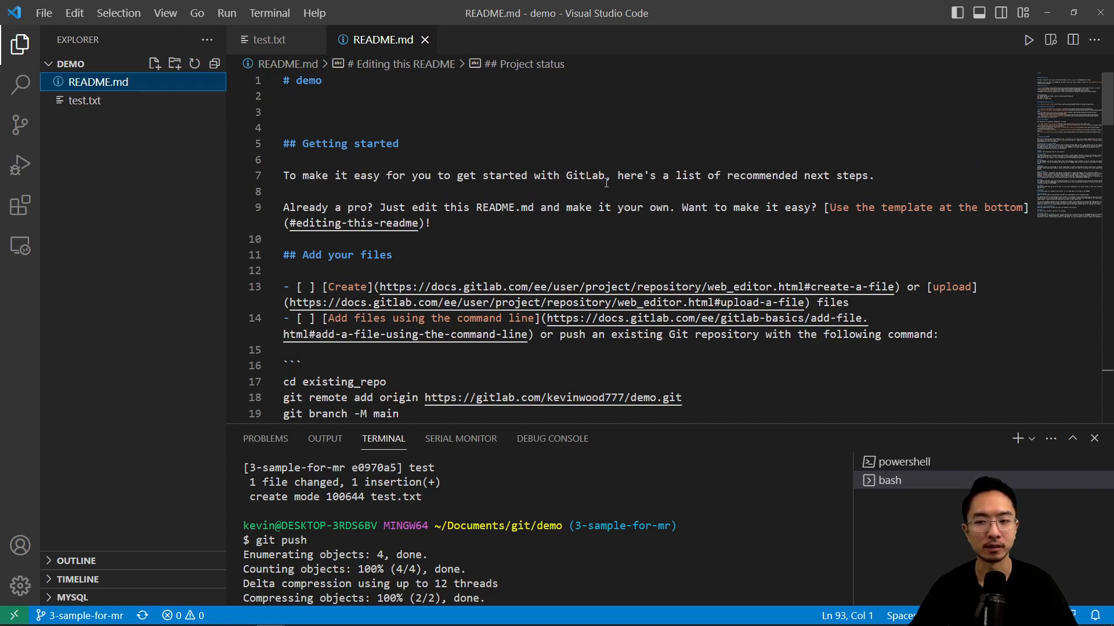
pyautogui.click(355, 176)
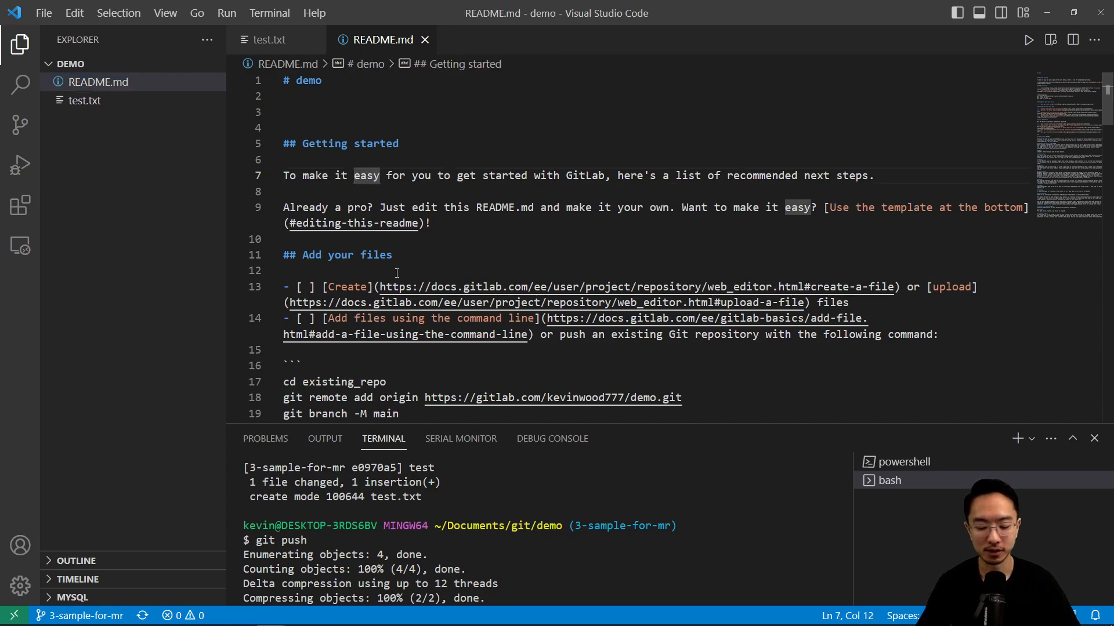
pyautogui.write('SUPER')
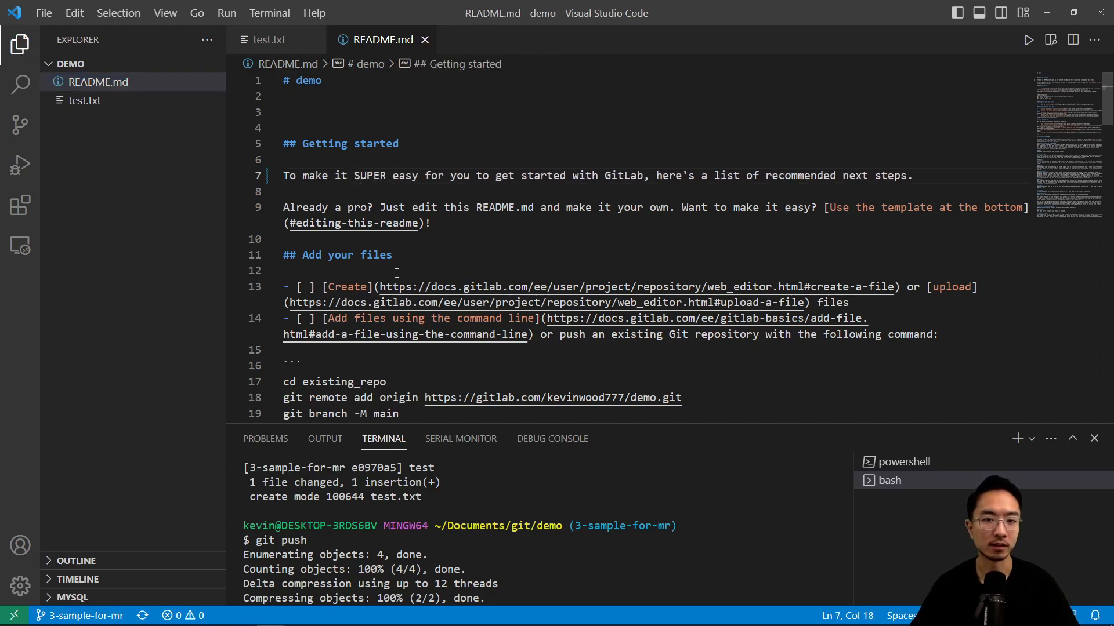
pyautogui.hotkey('ctrl', 's')
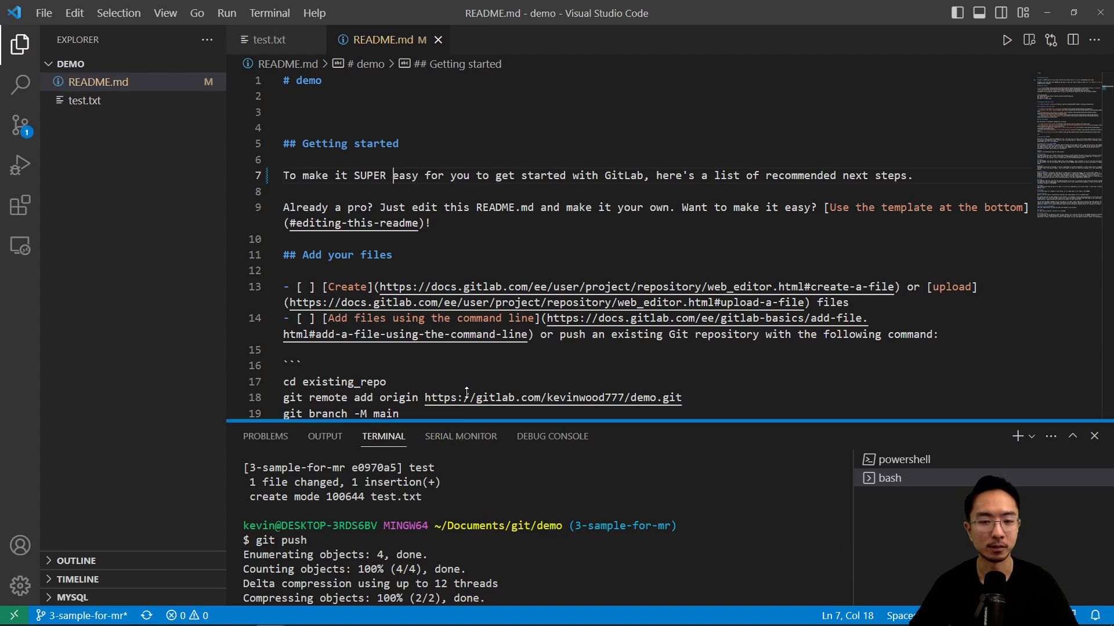
pyautogui.moveTo(461, 426); pyautogui.dragTo(428, 16)
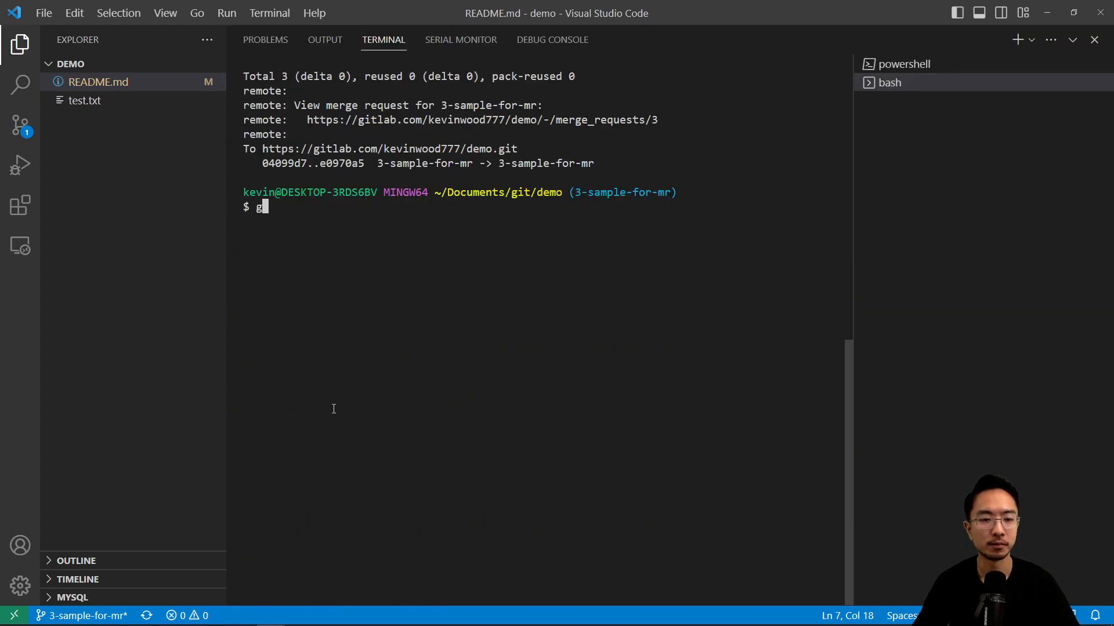
pyautogui.write('git add .')
# - Stage, commit as "SUPER", push, and switch back to the merge request in Chrome
pyautogui.press('Return')
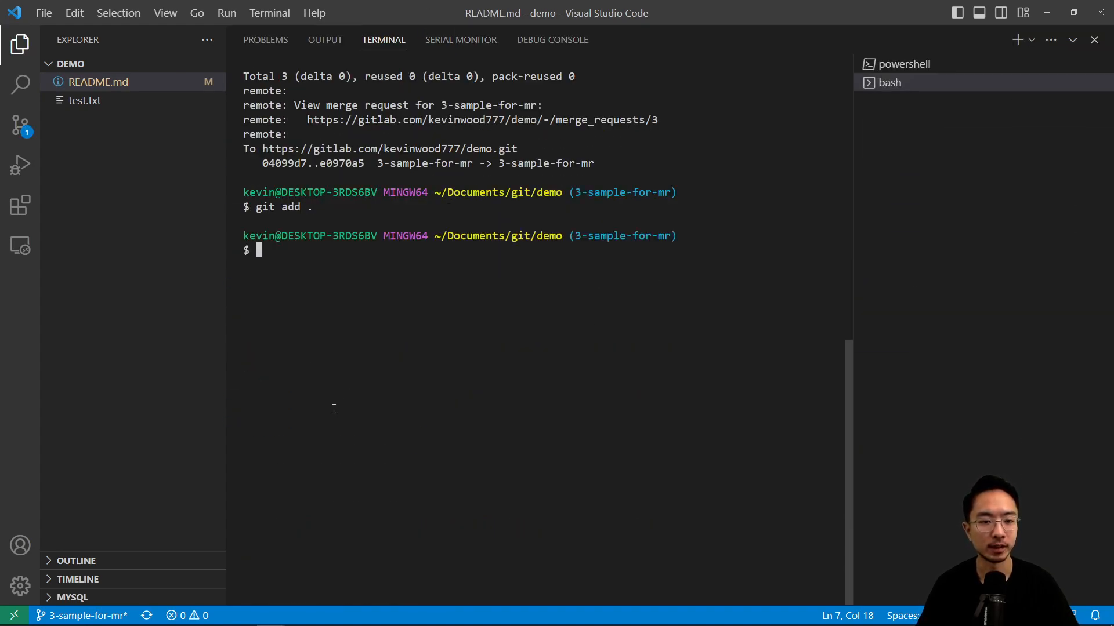
pyautogui.write('git commit -m ')
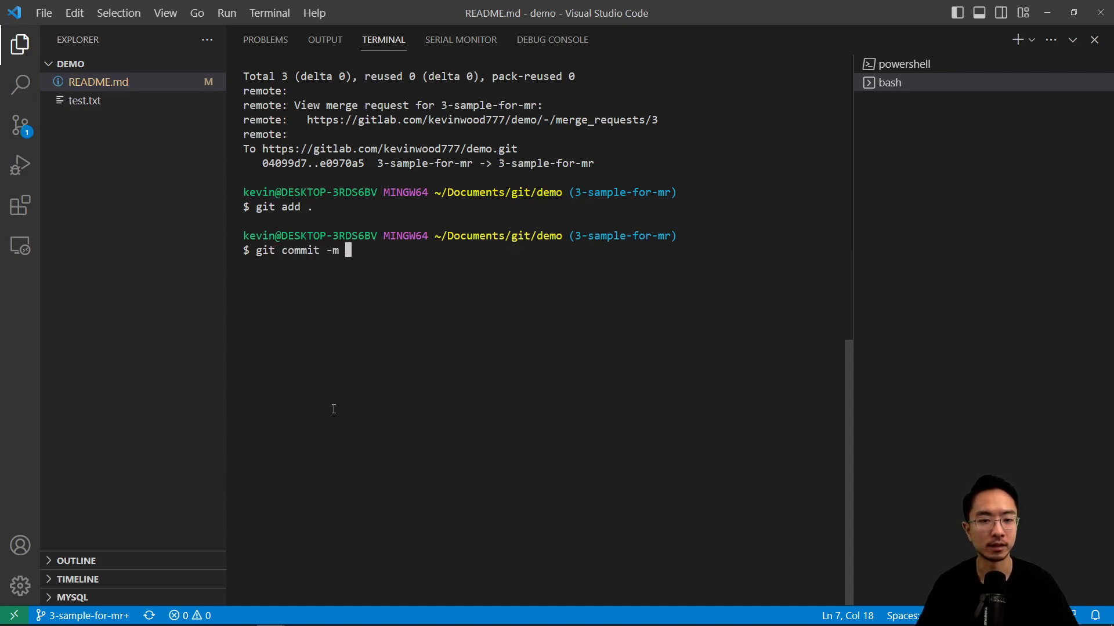
pyautogui.write('"SUPER"')
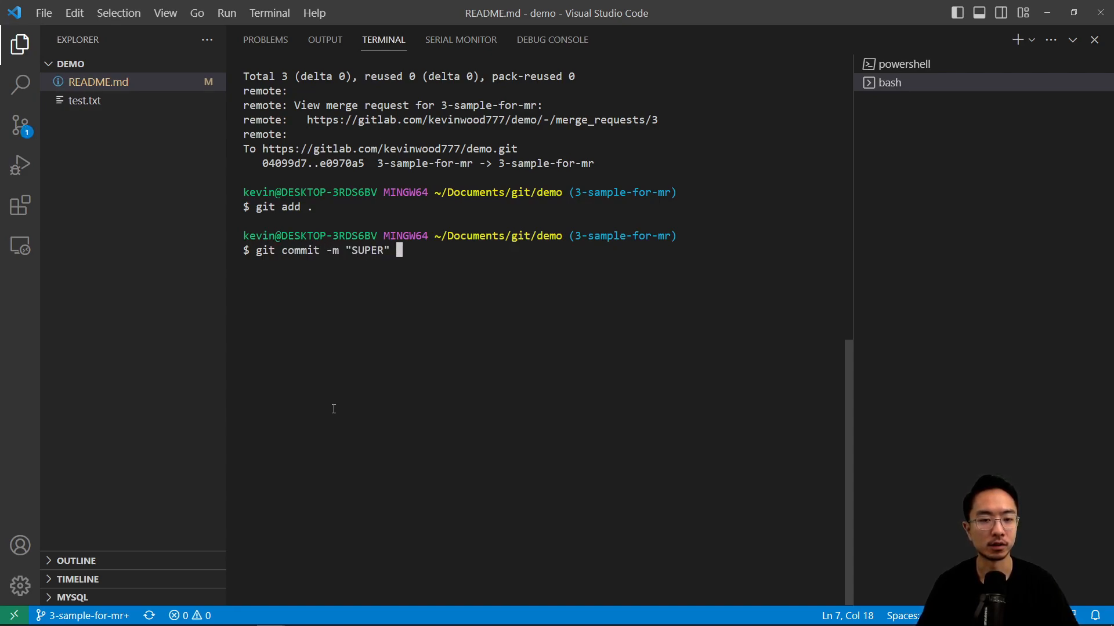
pyautogui.press('Return')
pyautogui.write('git push')
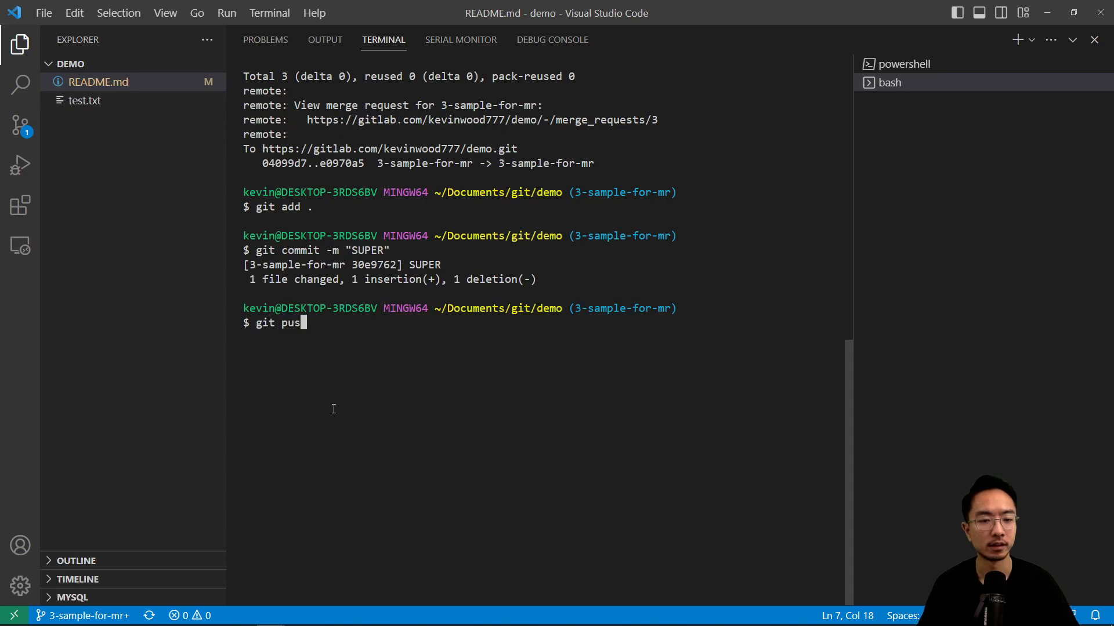
pyautogui.press('Return')
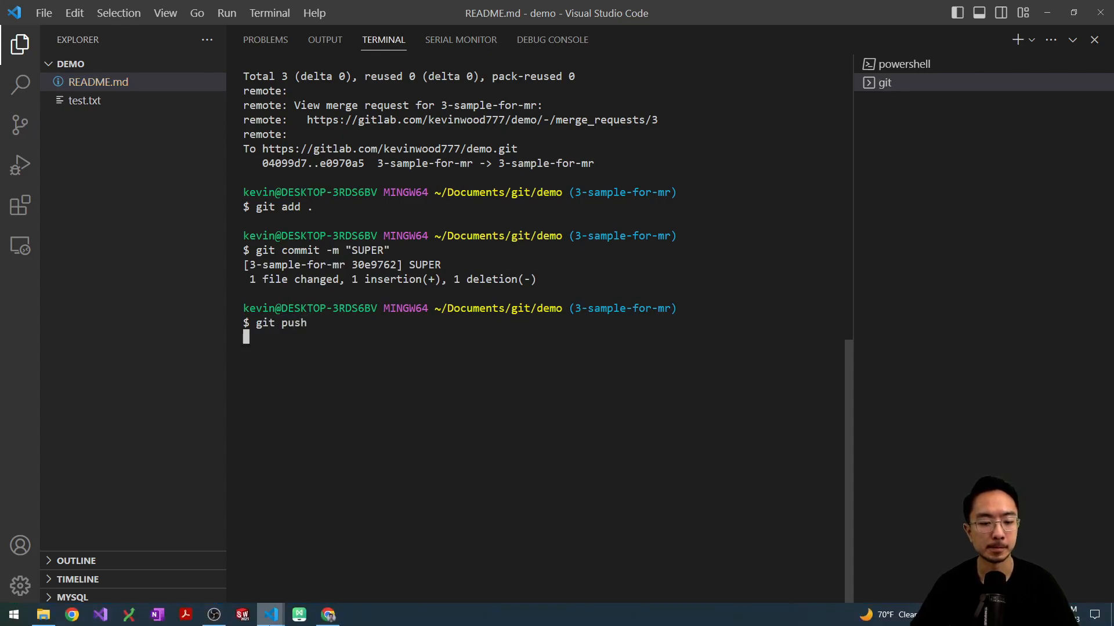
pyautogui.click(327, 616)
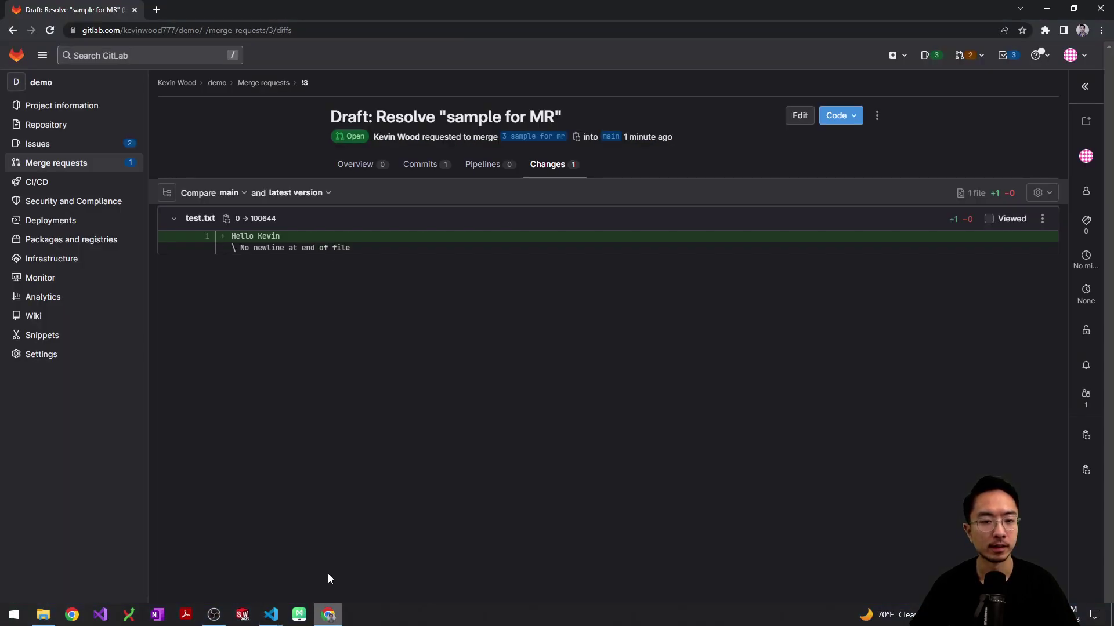
# - Reload the Changes tab and review the removed and added line 7 in the README.md diff
pyautogui.click(49, 31)
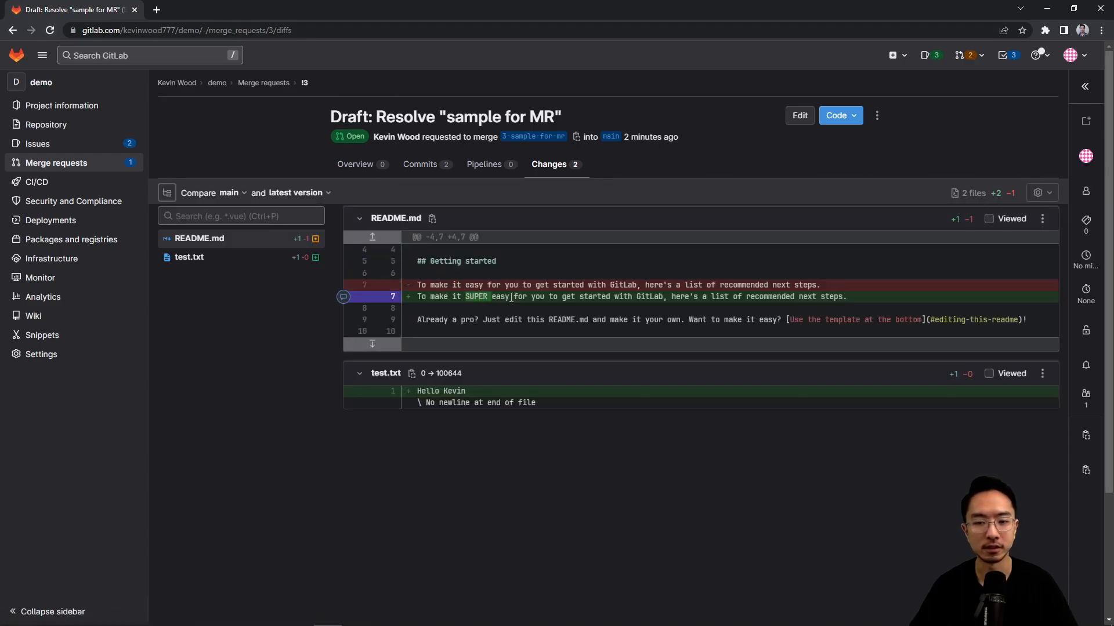
pyautogui.moveTo(609, 285)
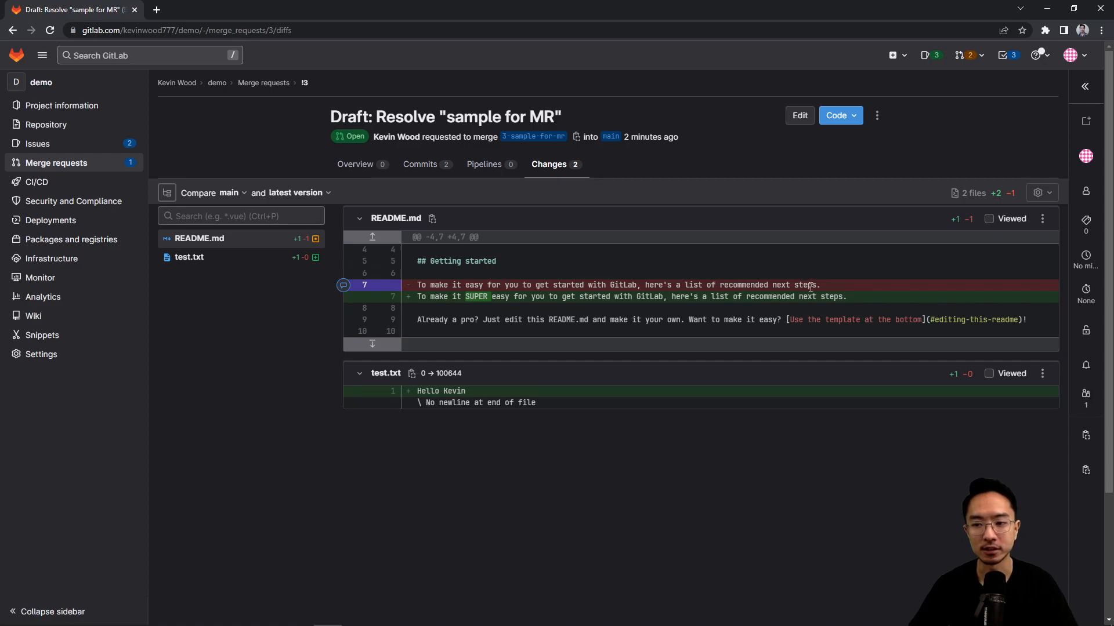
pyautogui.moveTo(822, 285); pyautogui.dragTo(419, 283)
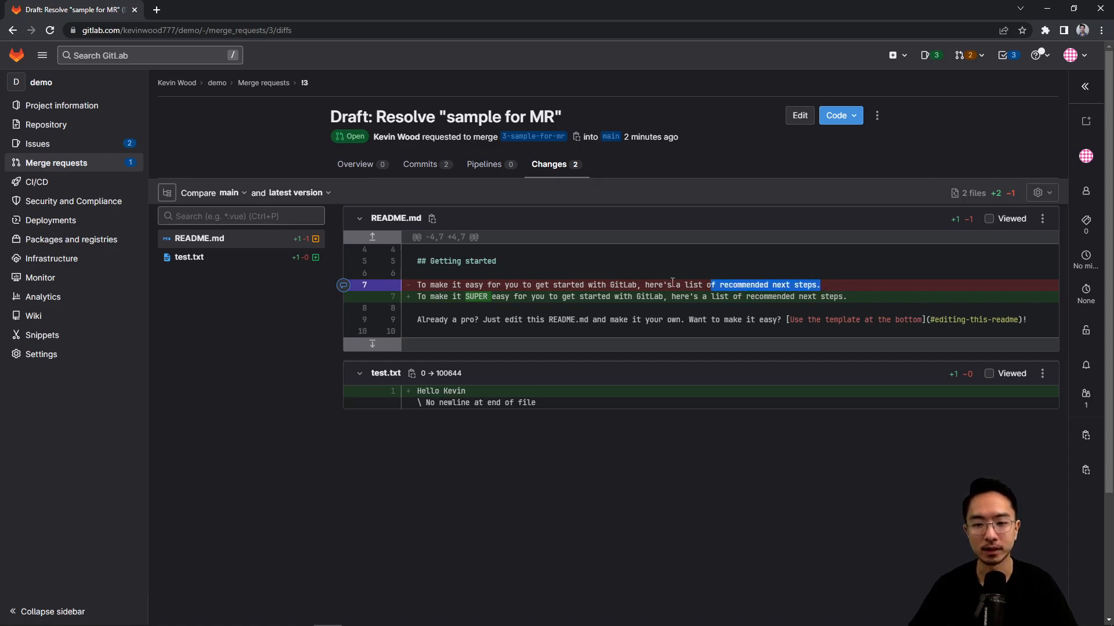
pyautogui.click(709, 285)
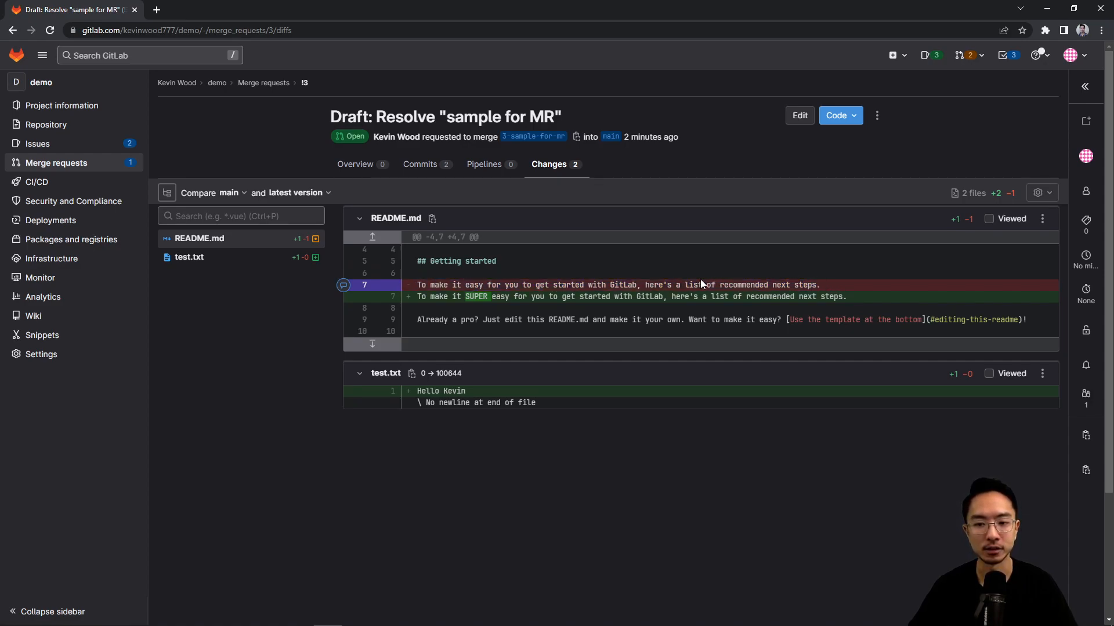
pyautogui.tripleClick(700, 284)
pyautogui.click(569, 297)
pyautogui.doubleClick(569, 297)
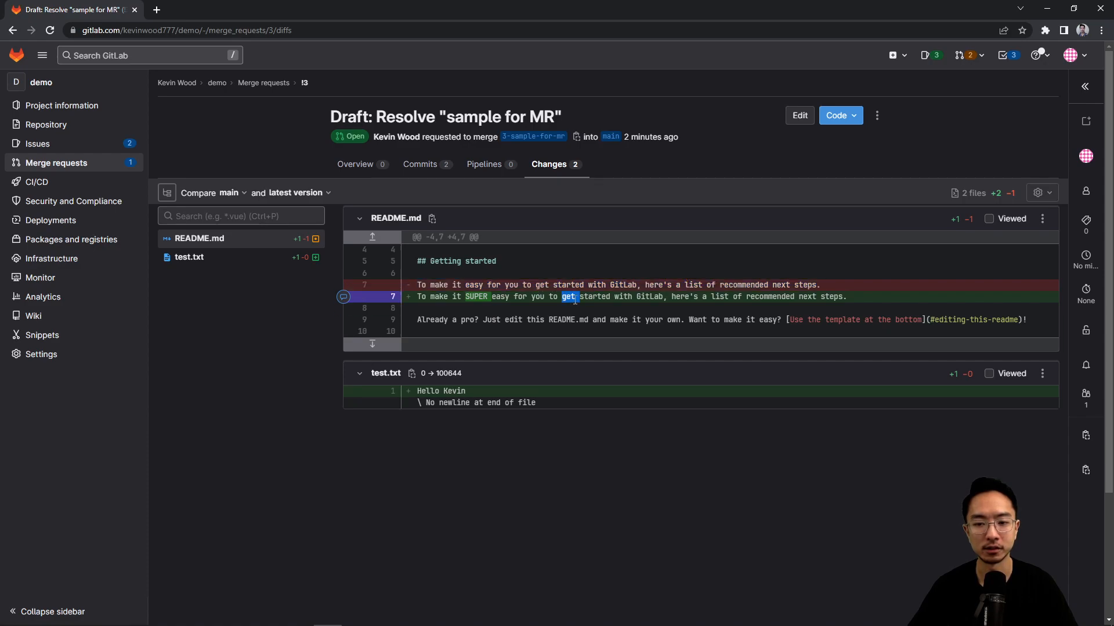
pyautogui.tripleClick(571, 302)
pyautogui.click(465, 494)
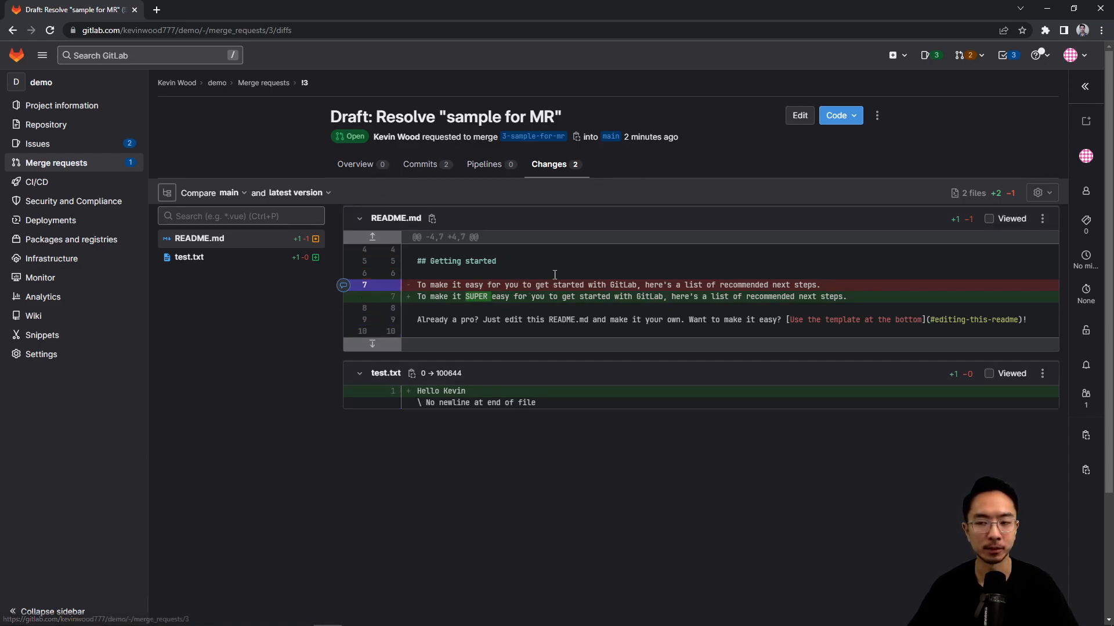
# - Return to the merge request's Overview tab
pyautogui.click(355, 164)
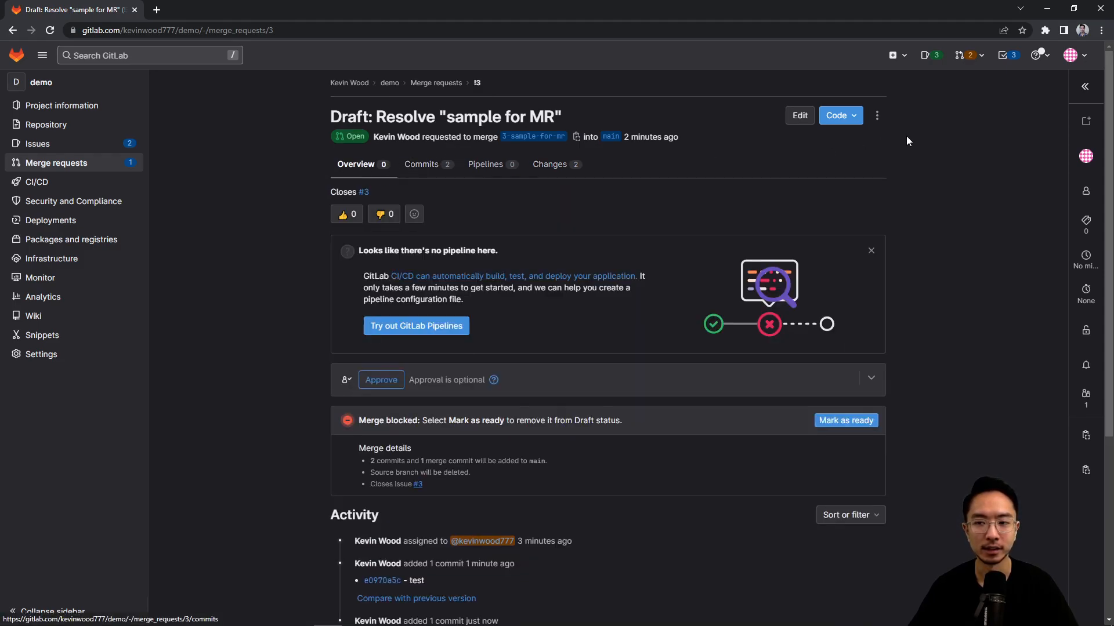
pyautogui.click(799, 116)
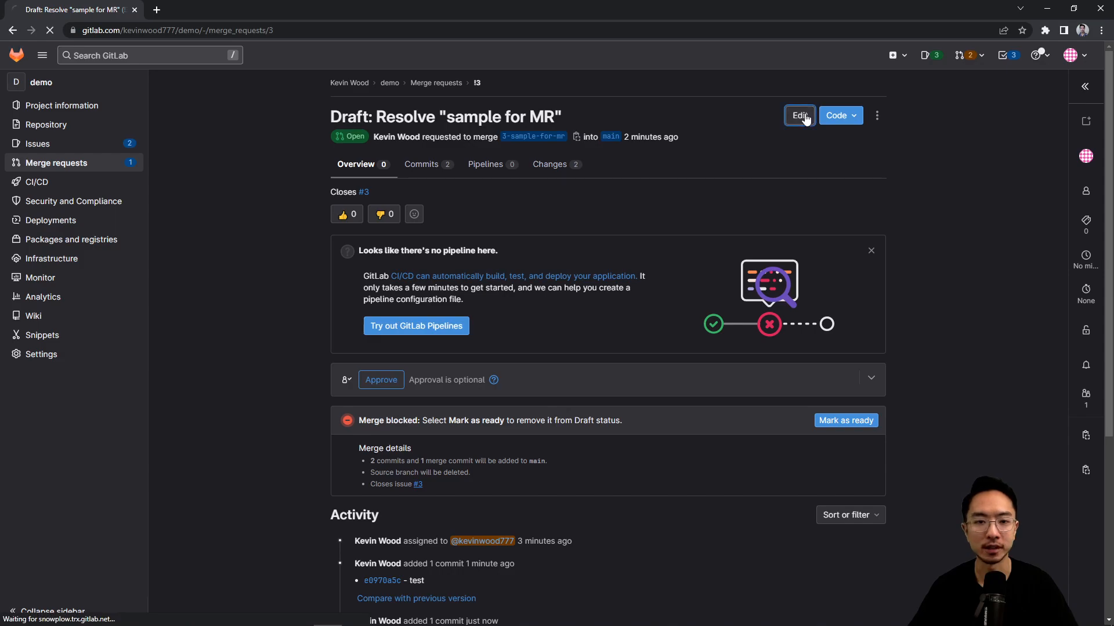
pyautogui.click(269, 203)
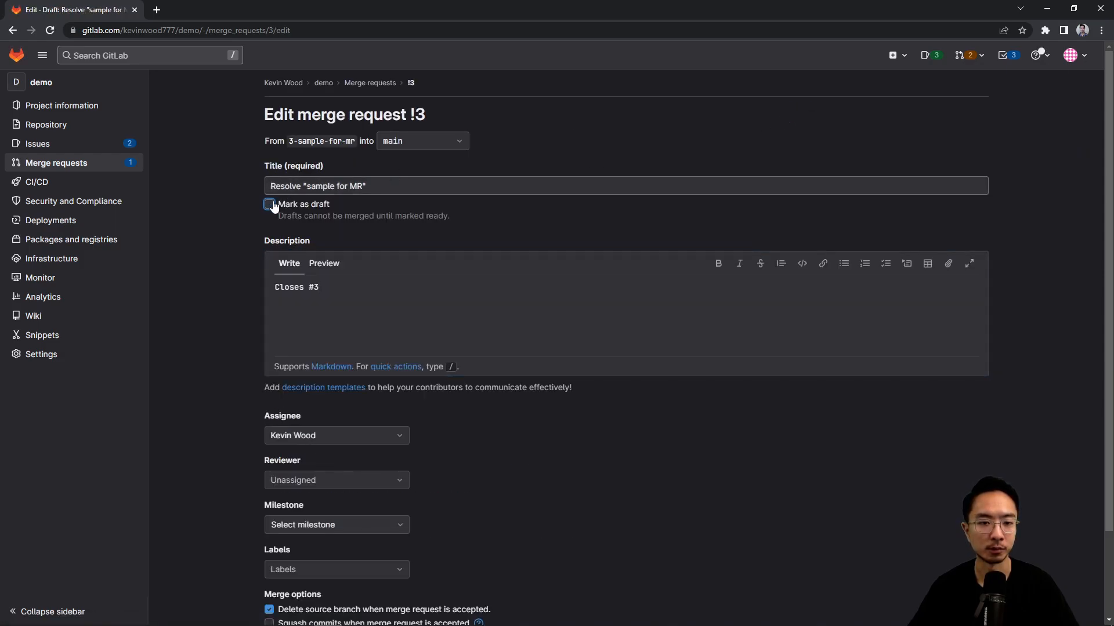
pyautogui.click(270, 204)
pyautogui.scroll(-2, 304, 232)
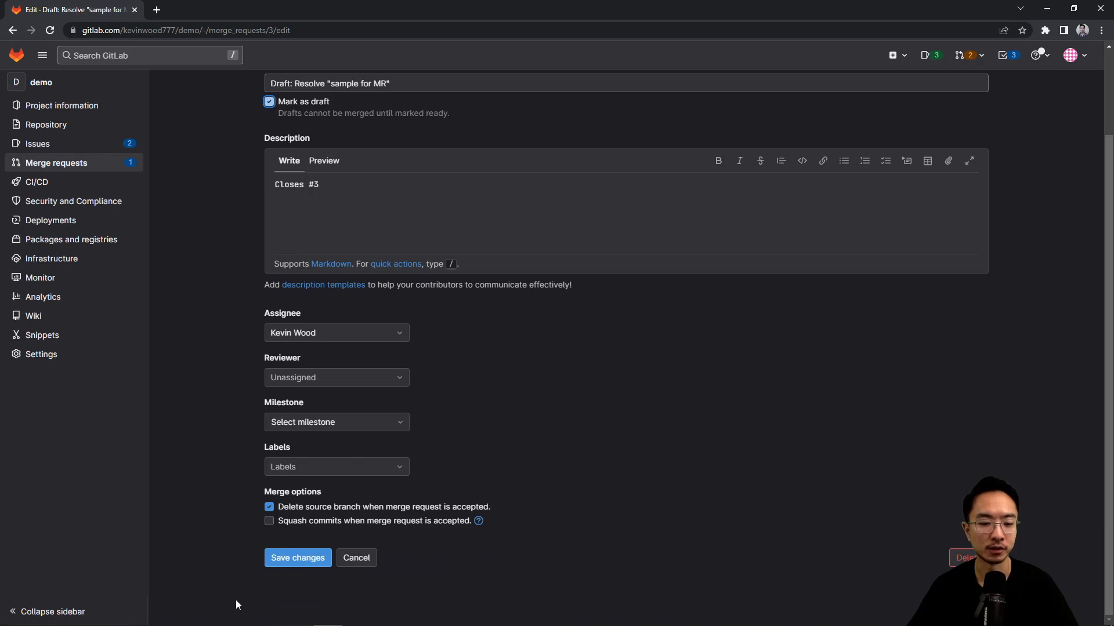
pyautogui.scroll(2, 321, 503)
pyautogui.scroll(-2, 321, 502)
pyautogui.click(301, 558)
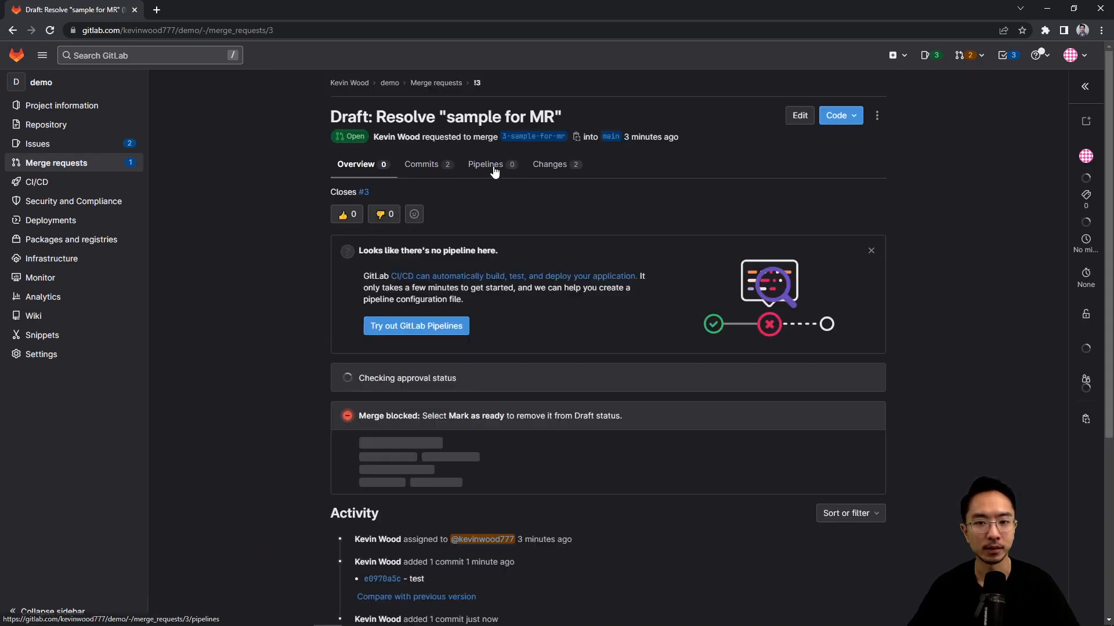
pyautogui.click(490, 165)
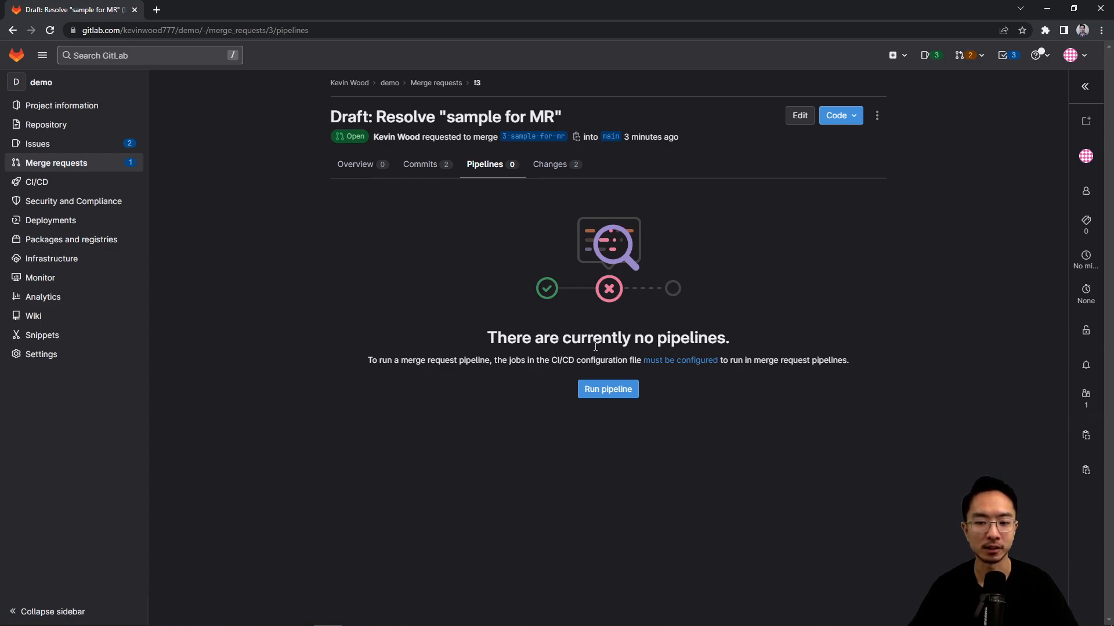
pyautogui.click(355, 165)
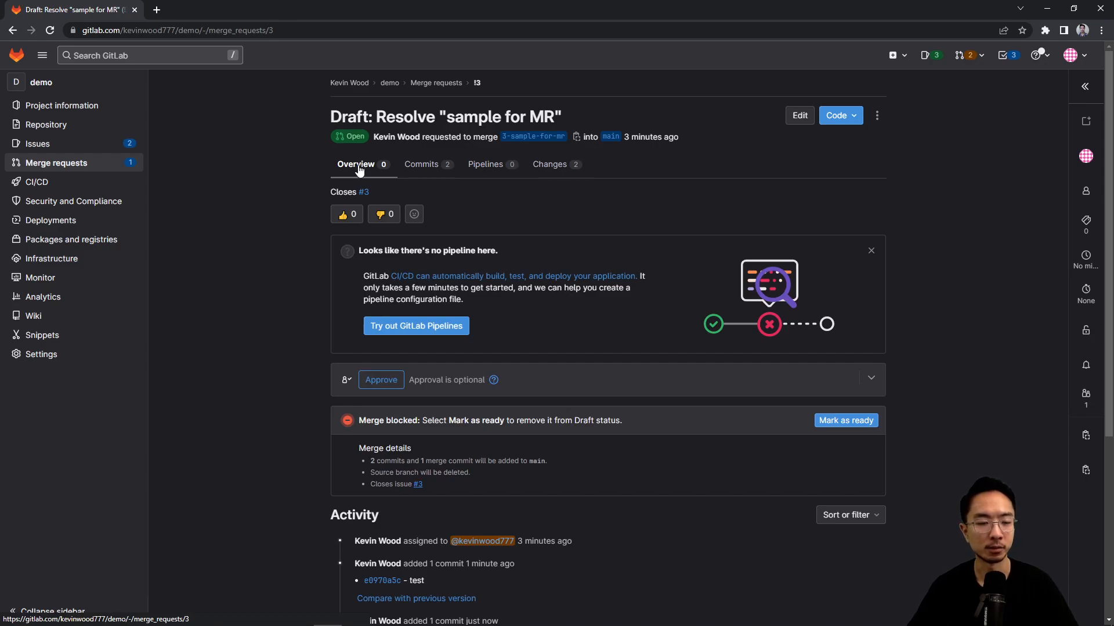